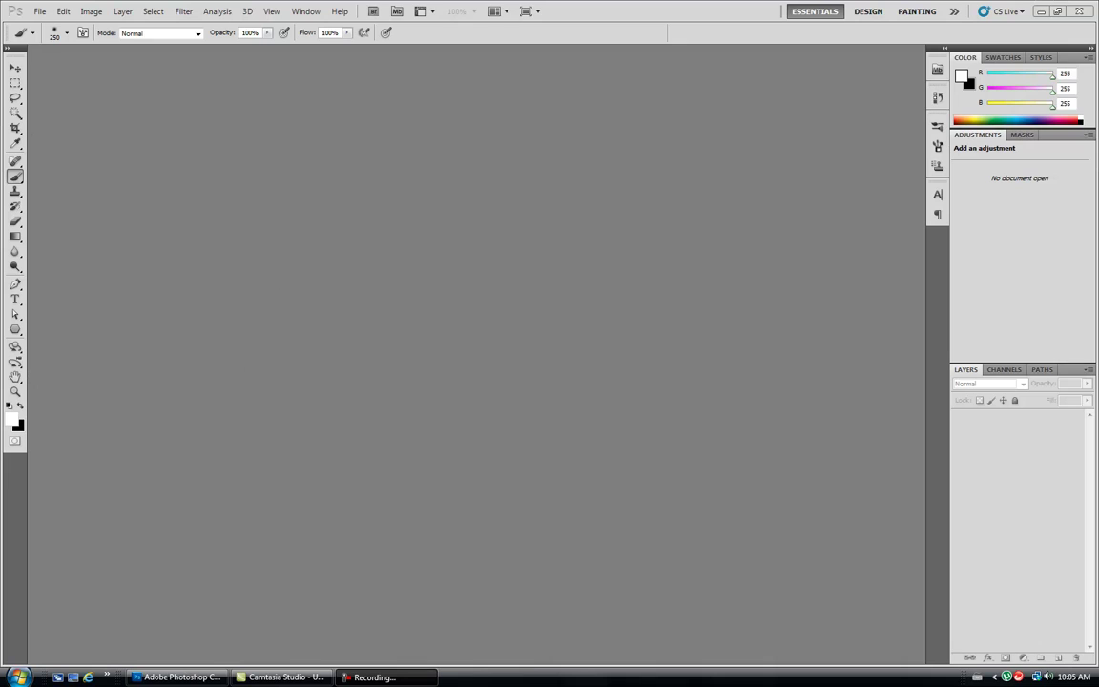
- Create a new 1680 × 1050 px document from the New dialog's size preset
{"action": "left_click", "coordinate": [41, 13]}
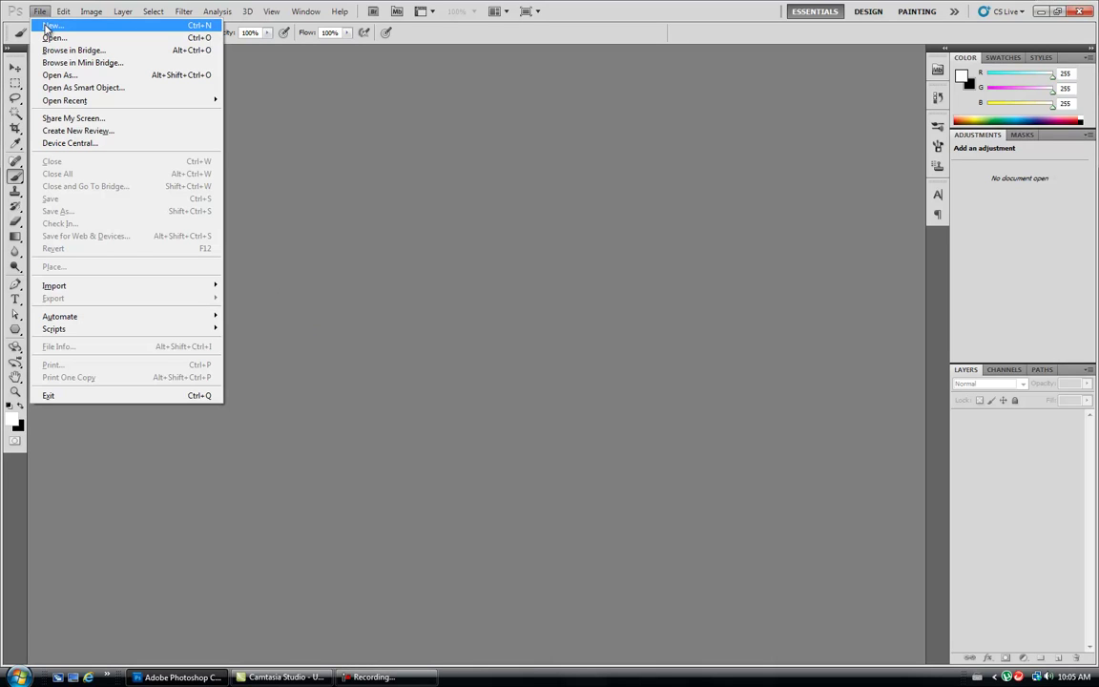
{"action": "left_click", "coordinate": [47, 26]}
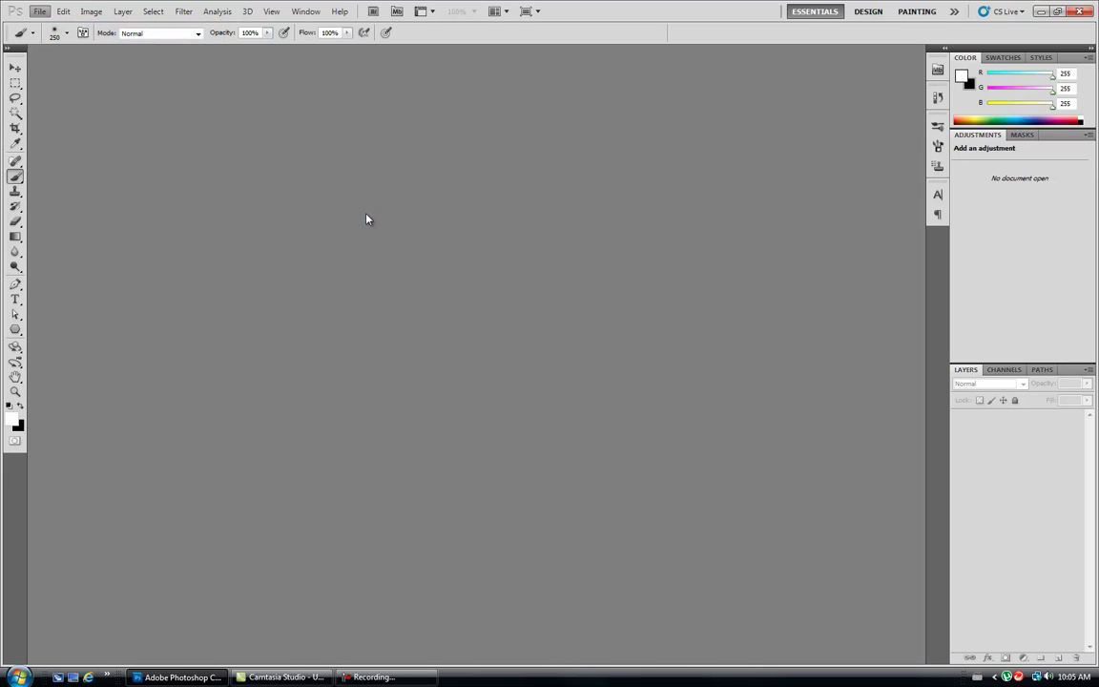
{"action": "left_click", "coordinate": [562, 194]}
{"action": "left_click", "coordinate": [577, 239]}
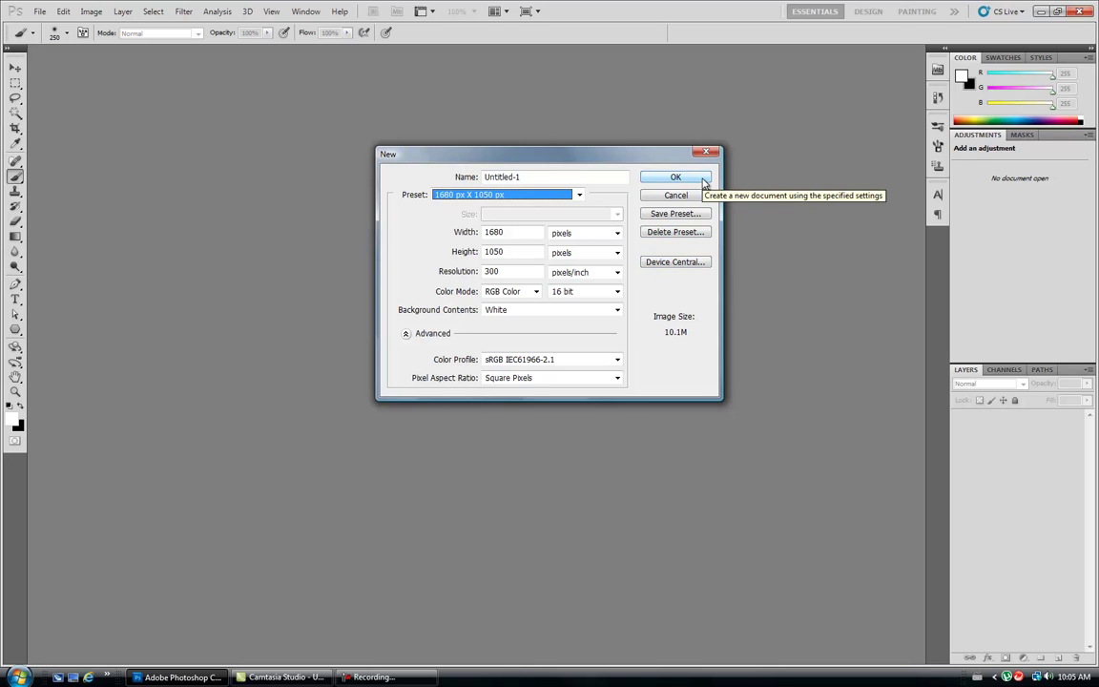
{"action": "left_click", "coordinate": [675, 177]}
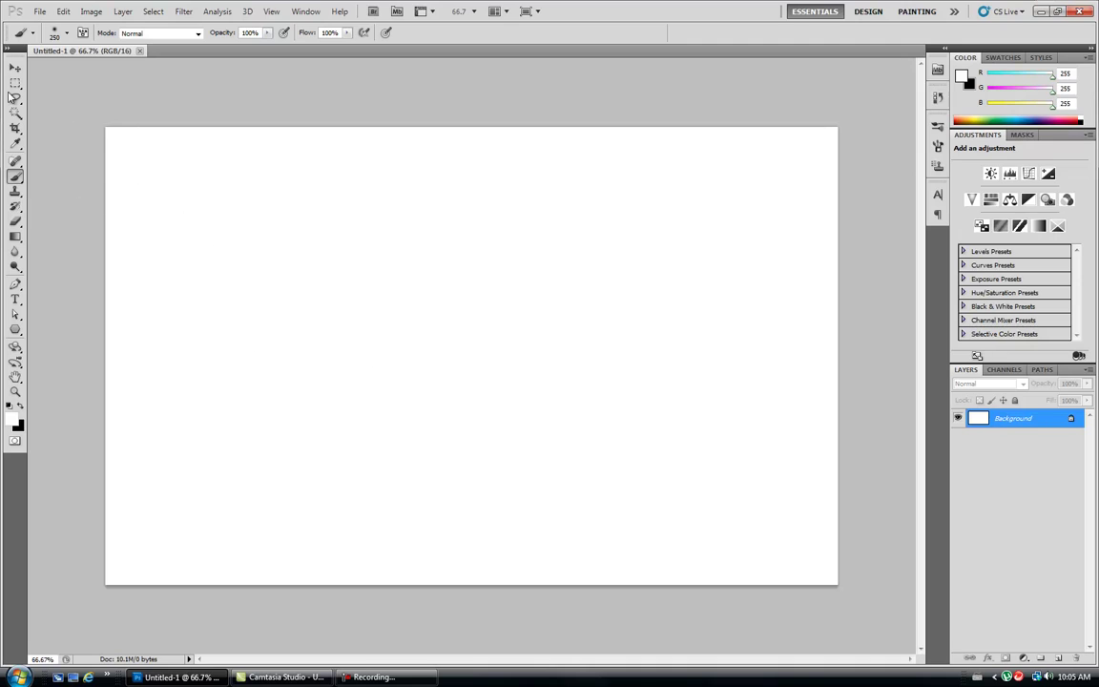
- Fill the canvas black and convert the Background into a layer named BG
{"action": "left_click", "coordinate": [15, 67]}
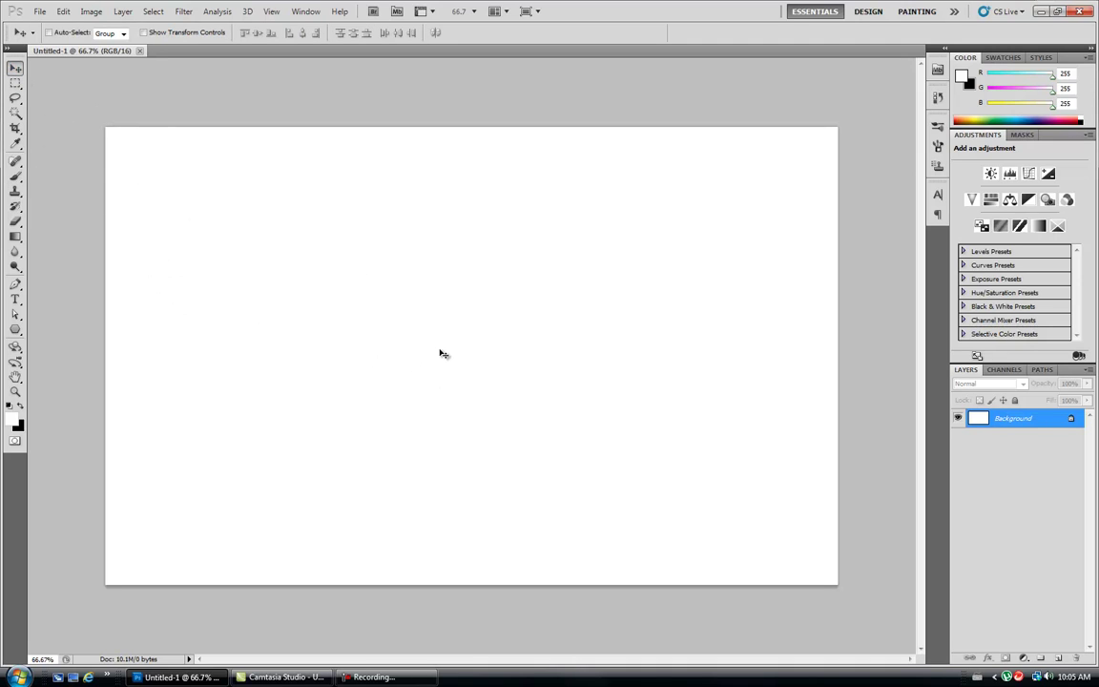
{"action": "key", "text": "ctrl+BackSpace"}
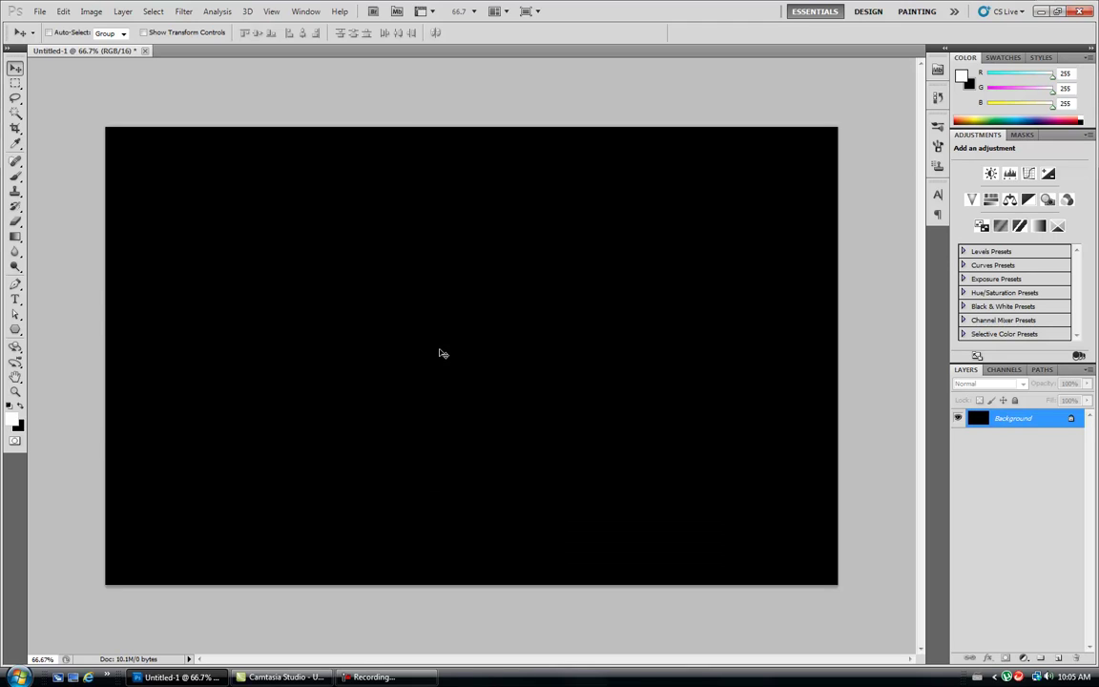
{"action": "right_click", "coordinate": [1002, 420]}
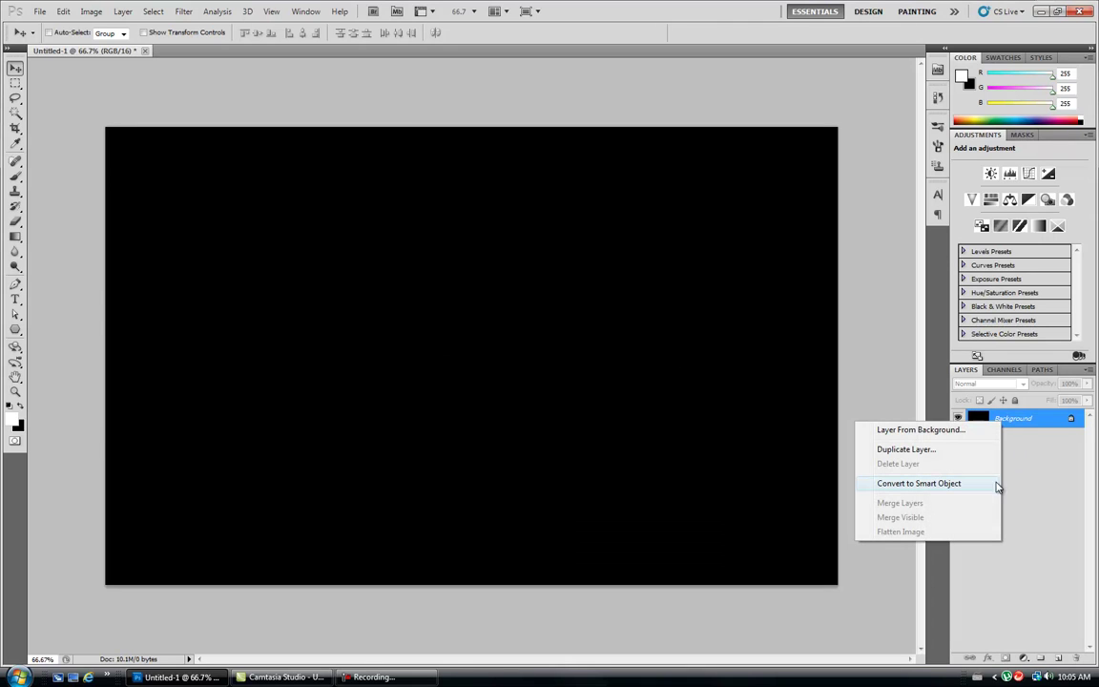
{"action": "left_click", "coordinate": [973, 431]}
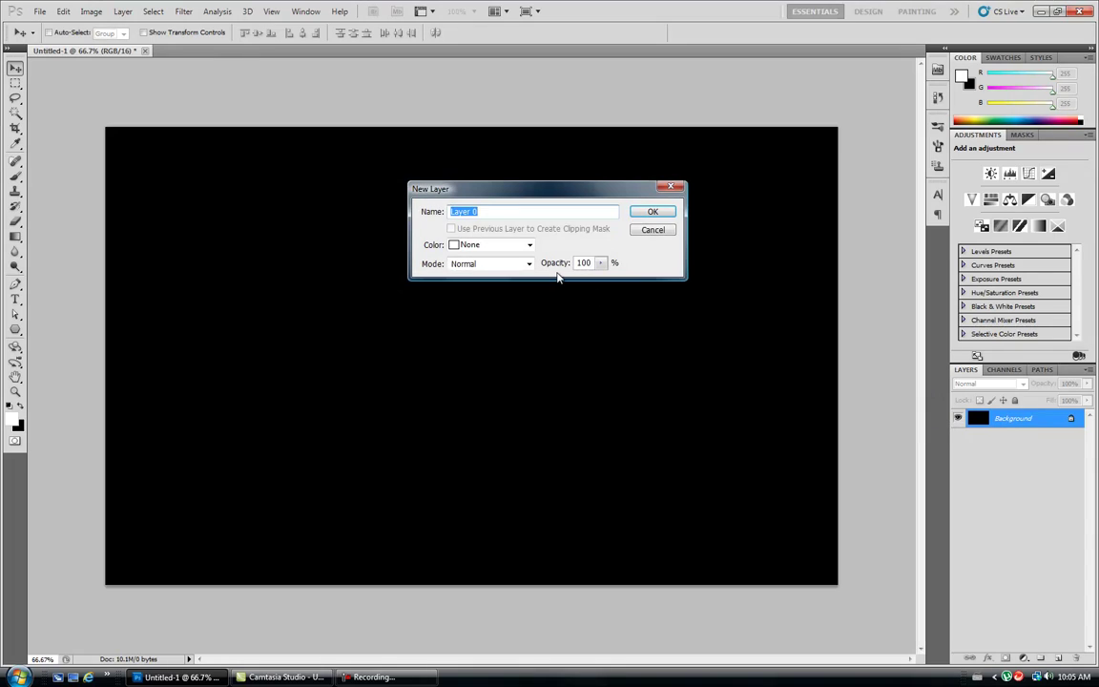
{"action": "type", "text": "BG"}
{"action": "left_click", "coordinate": [651, 211]}
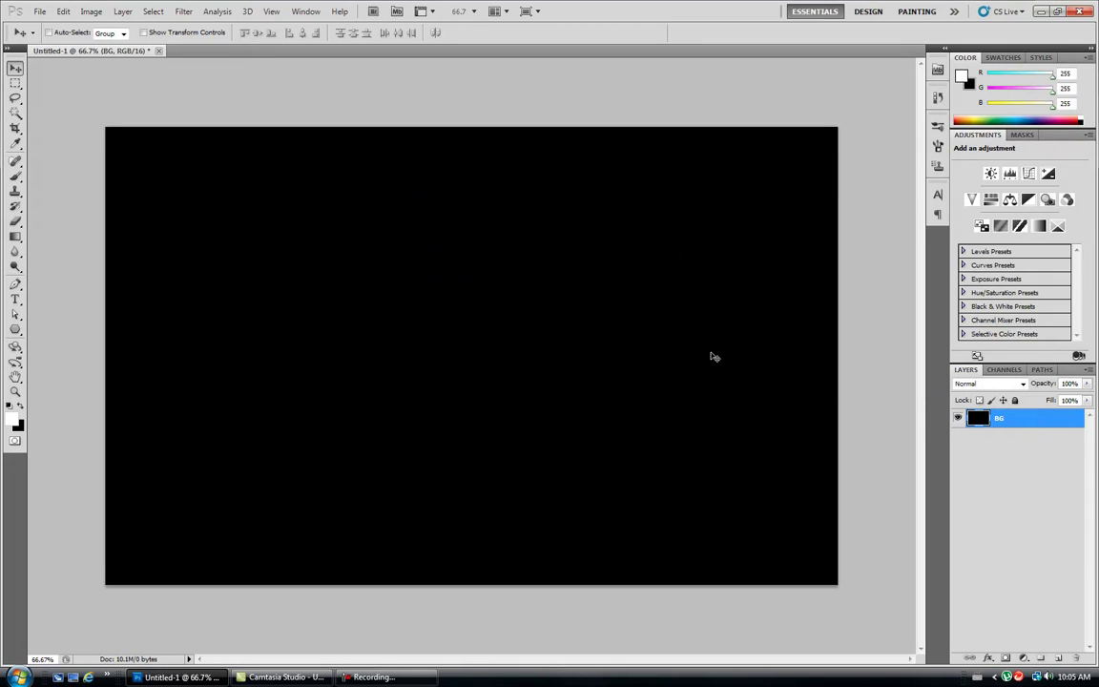
- With the Type tool, pick the Defused Extended Bold font from the font list
{"action": "left_click", "coordinate": [15, 298]}
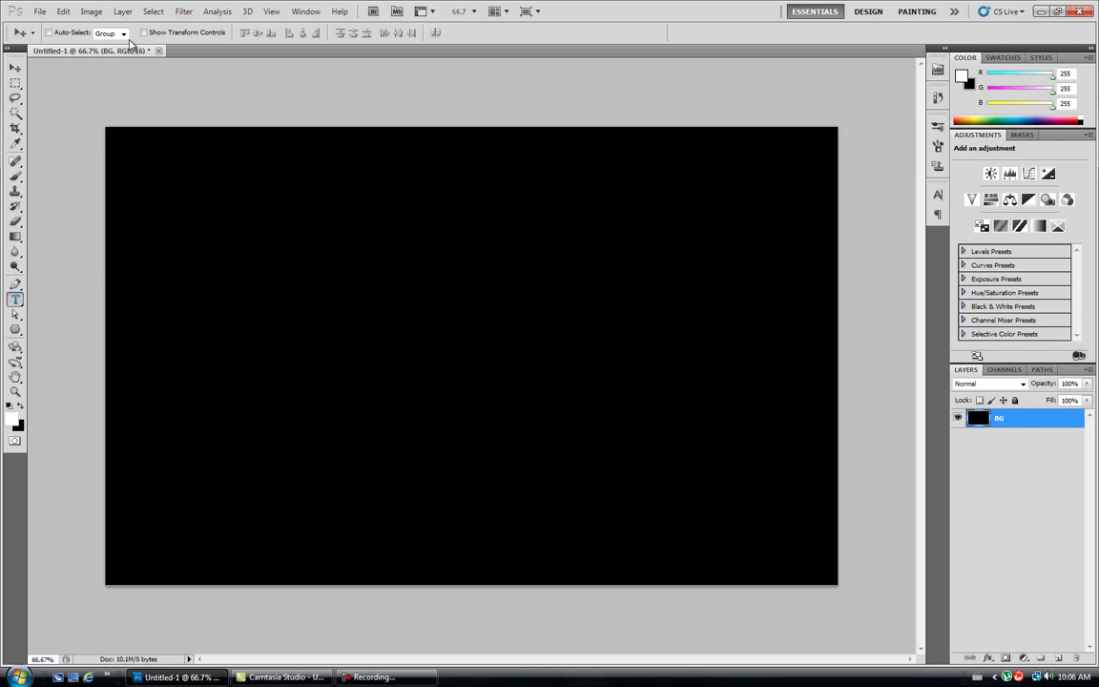
{"action": "left_click", "coordinate": [153, 33]}
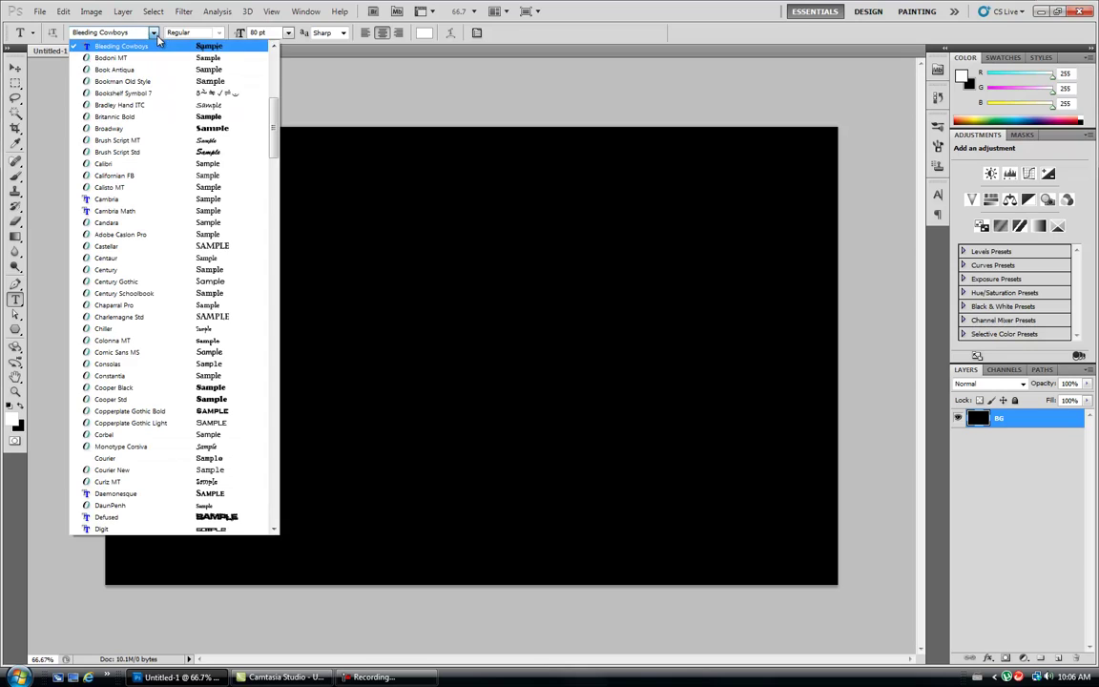
{"action": "left_click_drag", "start_coordinate": [276, 140], "coordinate": [276, 93]}
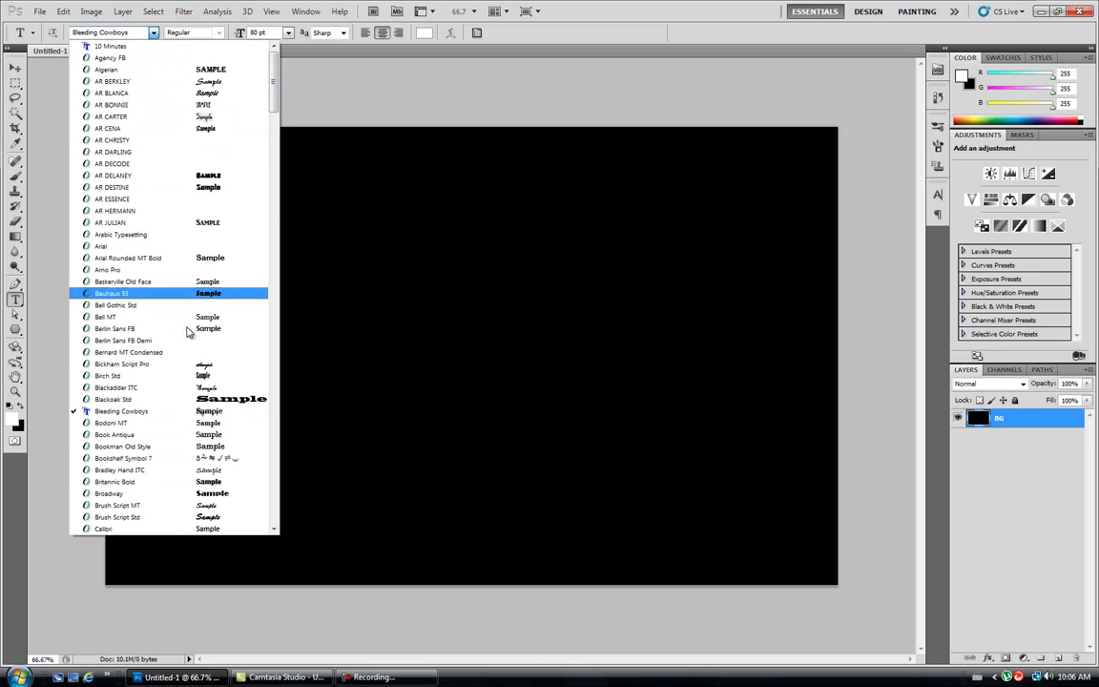
{"action": "scroll", "coordinate": [209, 305], "scroll_direction": "down", "scroll_amount": 5}
{"action": "scroll", "coordinate": [210, 310], "scroll_direction": "down", "scroll_amount": 2}
{"action": "scroll", "coordinate": [210, 310], "scroll_direction": "down", "scroll_amount": 3}
{"action": "scroll", "coordinate": [209, 310], "scroll_direction": "down", "scroll_amount": 2}
{"action": "scroll", "coordinate": [205, 343], "scroll_direction": "down", "scroll_amount": 1}
{"action": "left_click", "coordinate": [180, 423]}
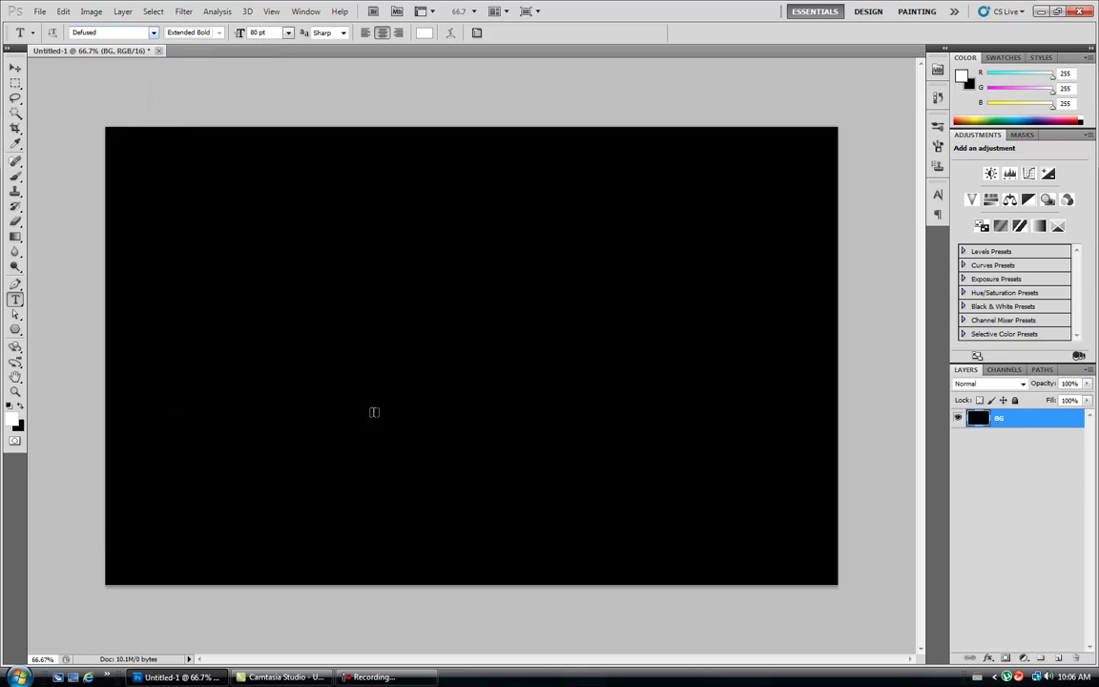
- Start a text layer at the canvas centre and try a 150 pt font size
{"action": "left_click", "coordinate": [446, 331]}
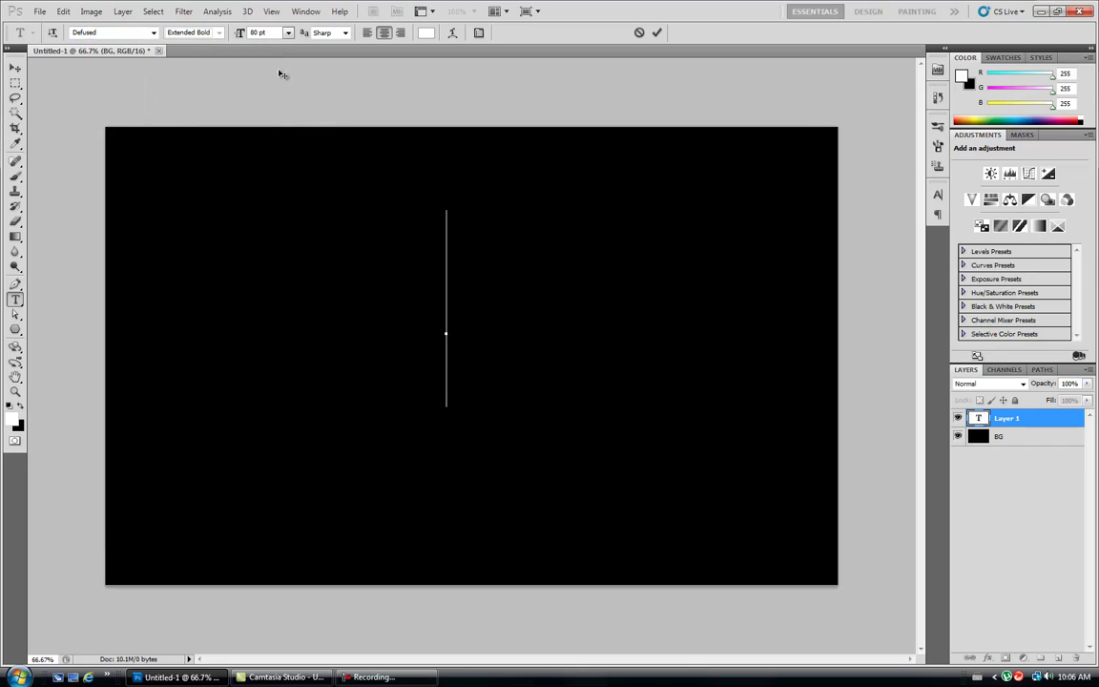
{"action": "type", "text": "150"}
{"action": "key", "text": "Return"}
{"action": "type", "text": "Are"}
{"action": "type", "text": "Best"}
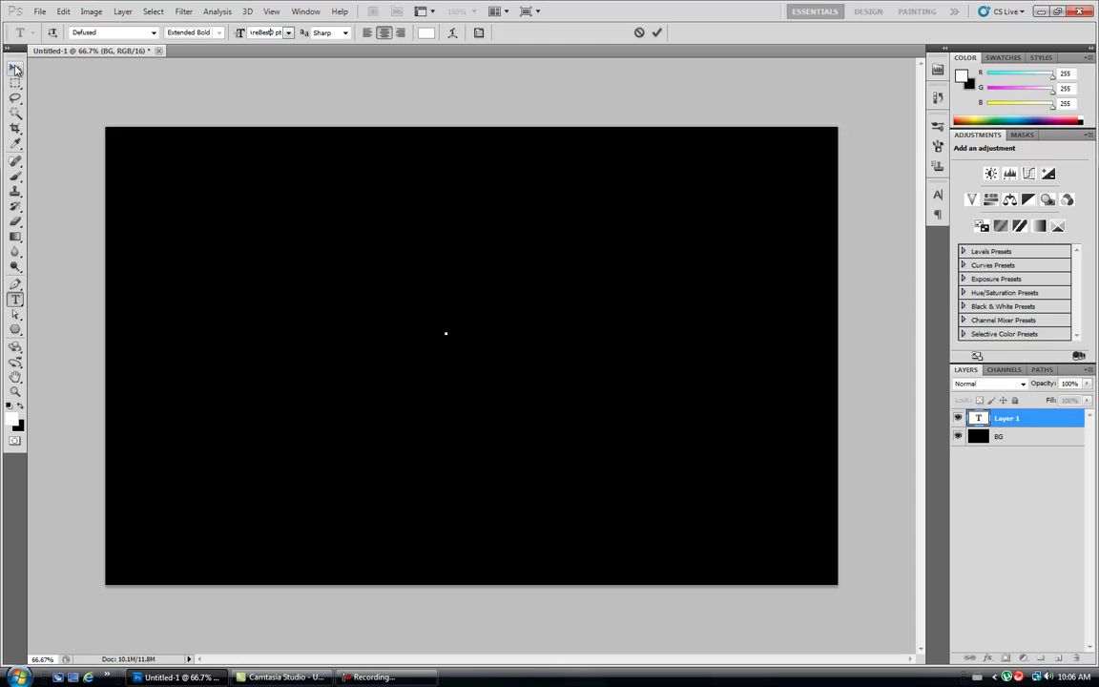
{"action": "left_click", "coordinate": [455, 327]}
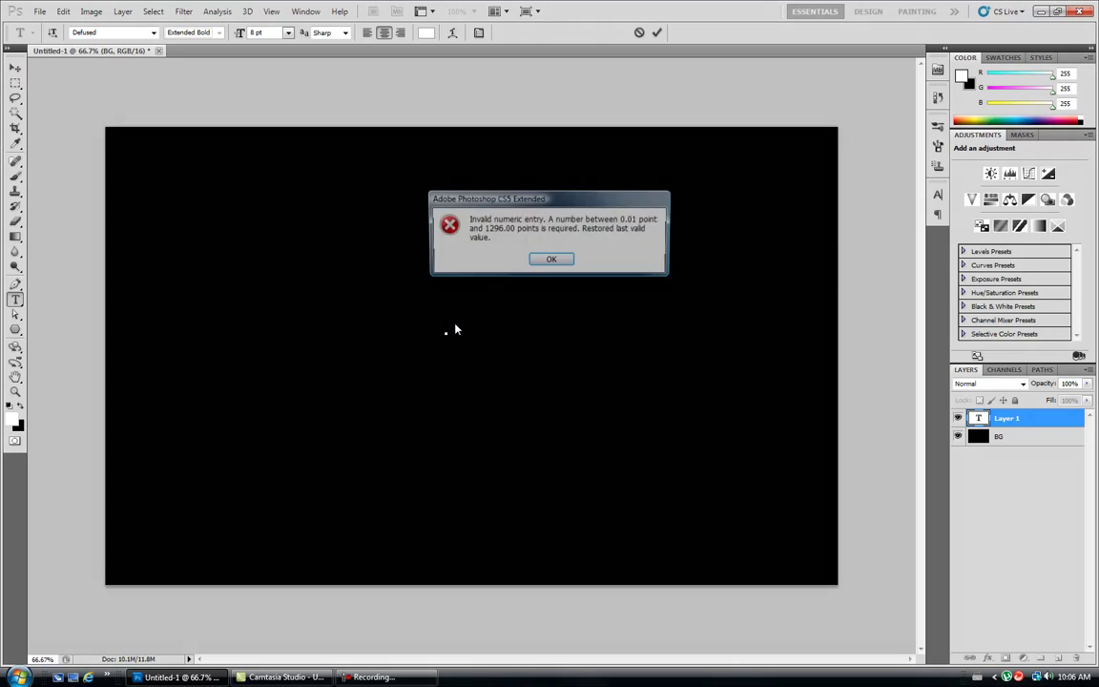
{"action": "left_click", "coordinate": [553, 261]}
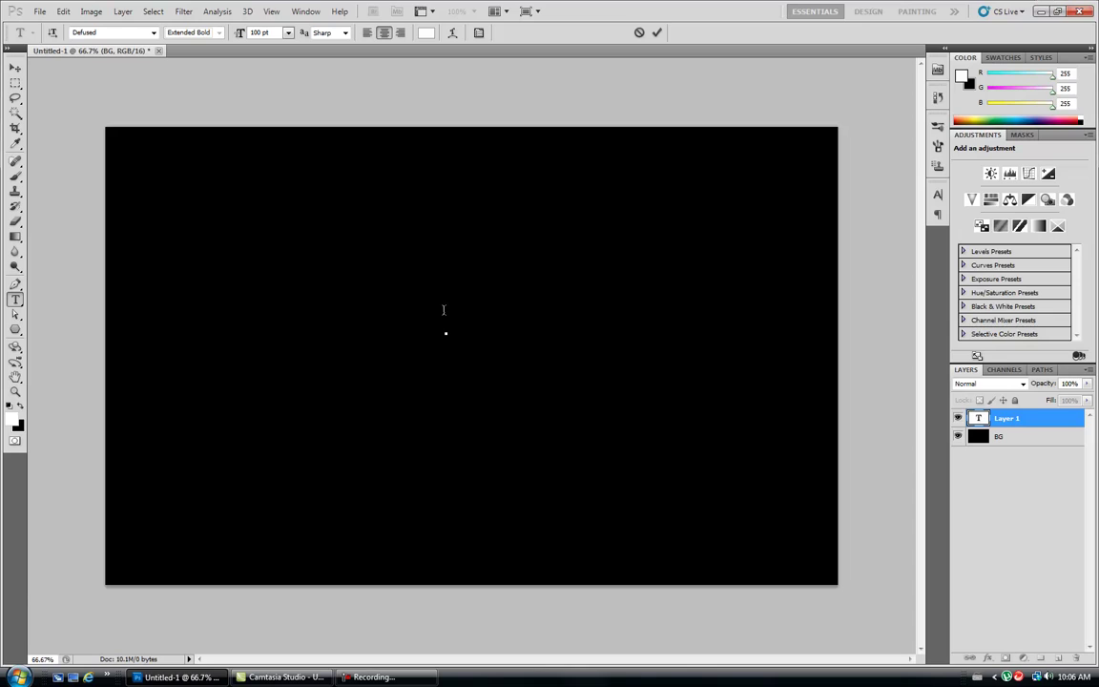
- Retype the DUCK lettering at 75 pt, clearing the mistyped text
{"action": "type", "text": "D"}
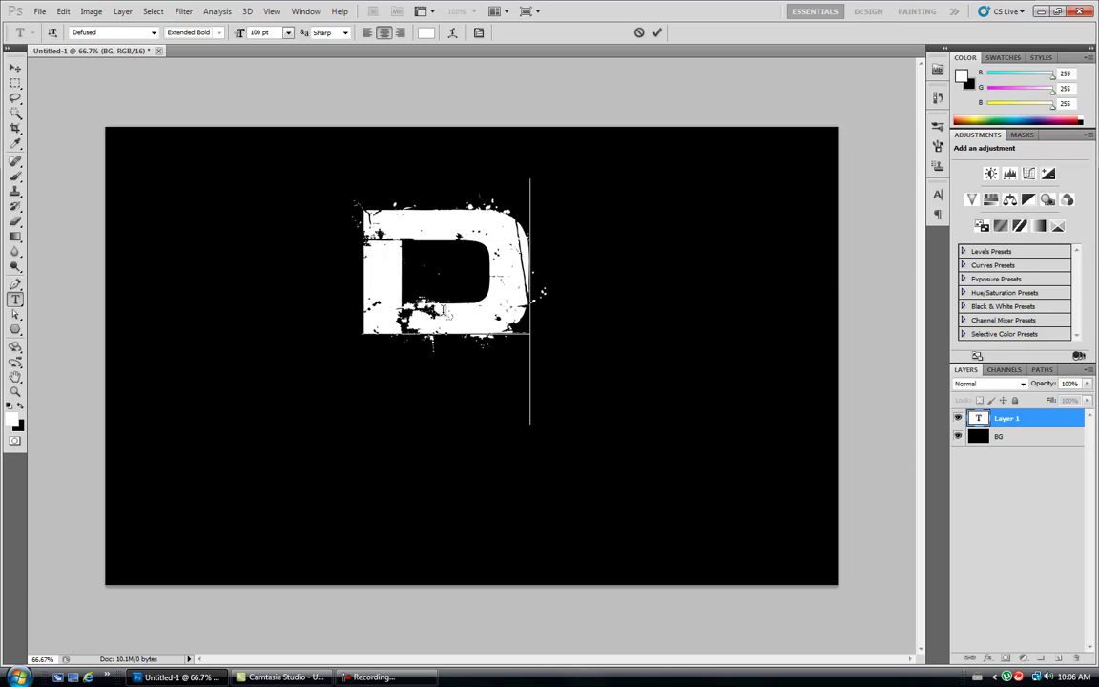
{"action": "key", "text": "BackSpace"}
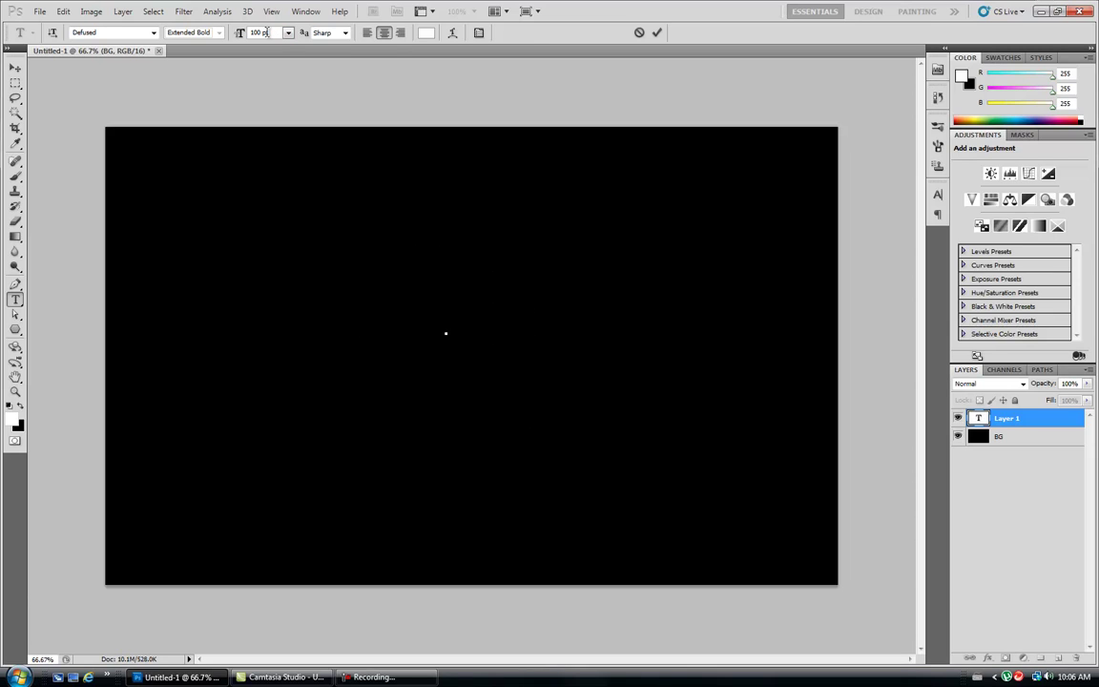
{"action": "left_click", "coordinate": [262, 34]}
{"action": "left_click", "coordinate": [443, 287]}
{"action": "type", "text": "DUCKSAREBEBES"}
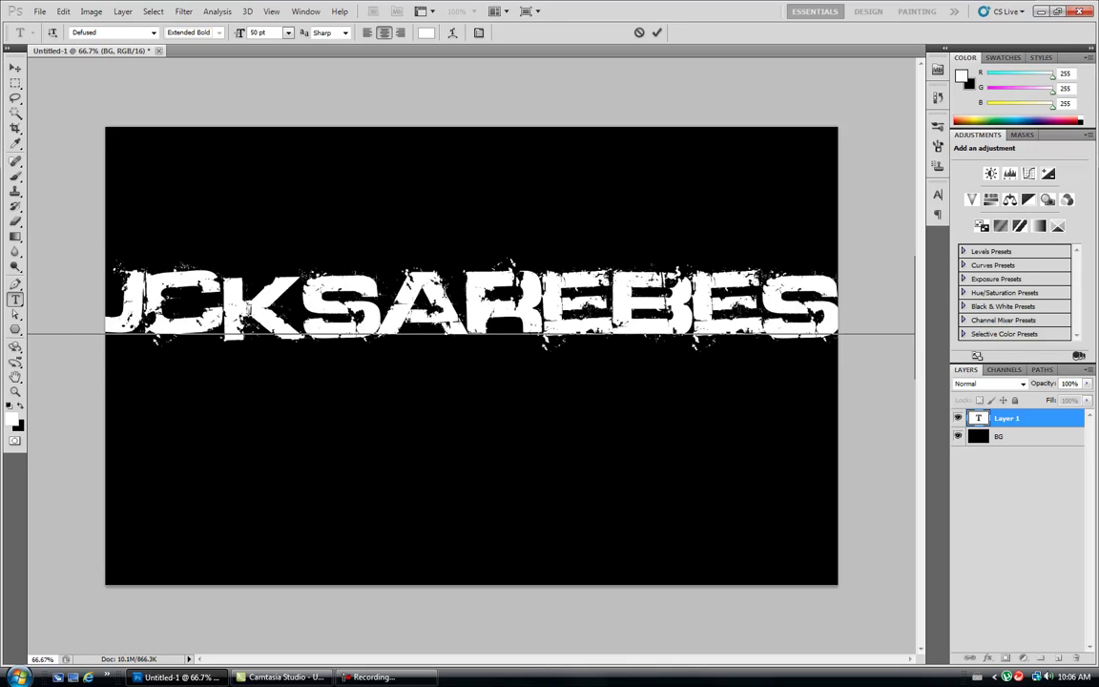
{"action": "key", "text": "ctrl+a"}
{"action": "key", "text": "BackSpace"}
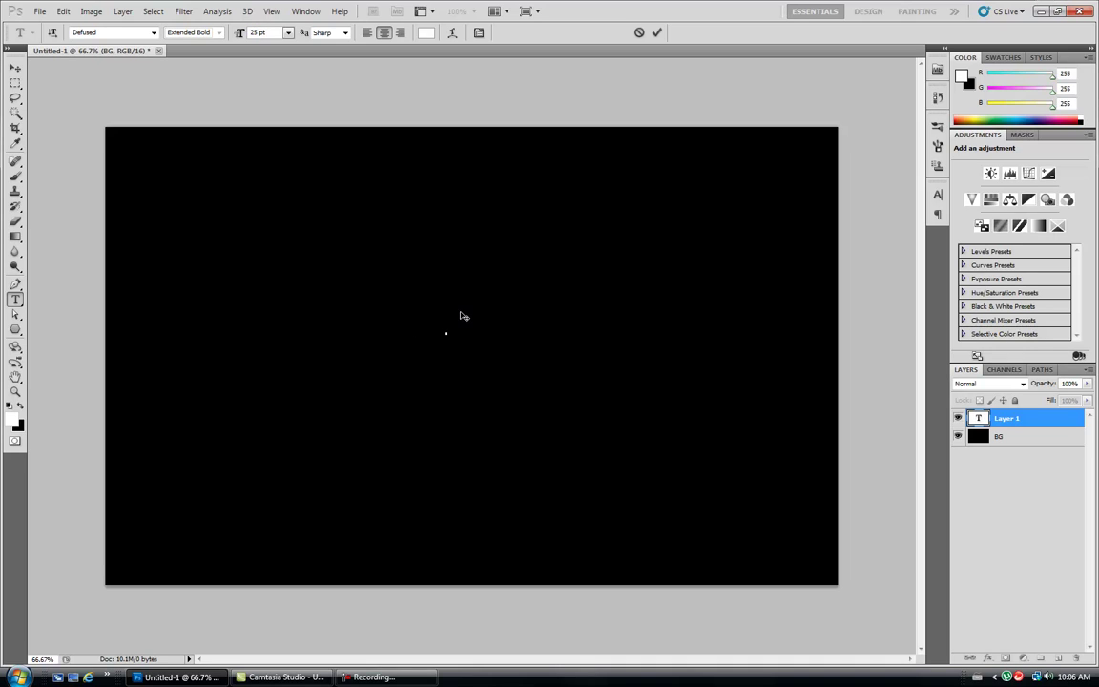
{"action": "type", "text": "DUCKS"}
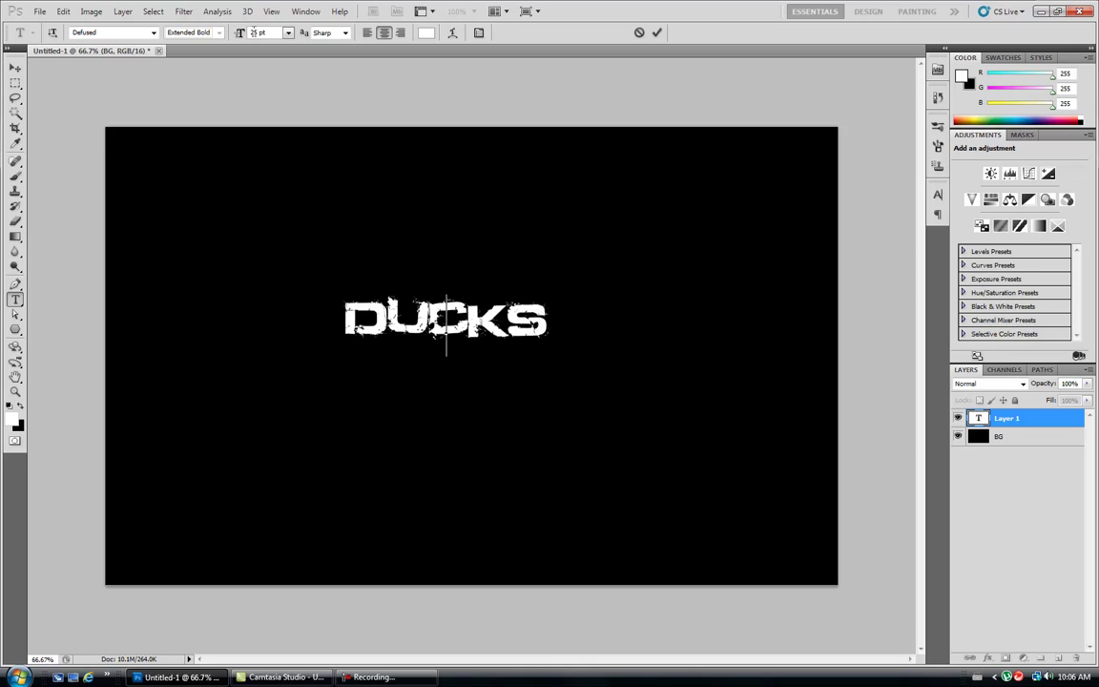
{"action": "type", "text": "1"}
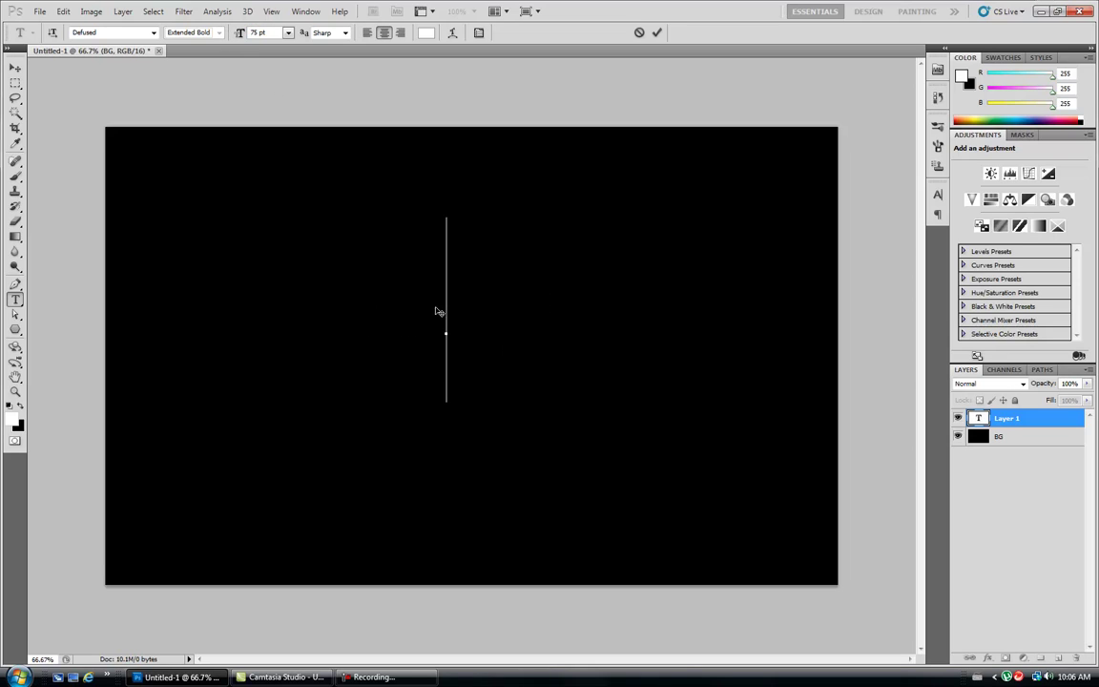
{"action": "key", "text": "Return"}
{"action": "type", "text": "DUCK"}
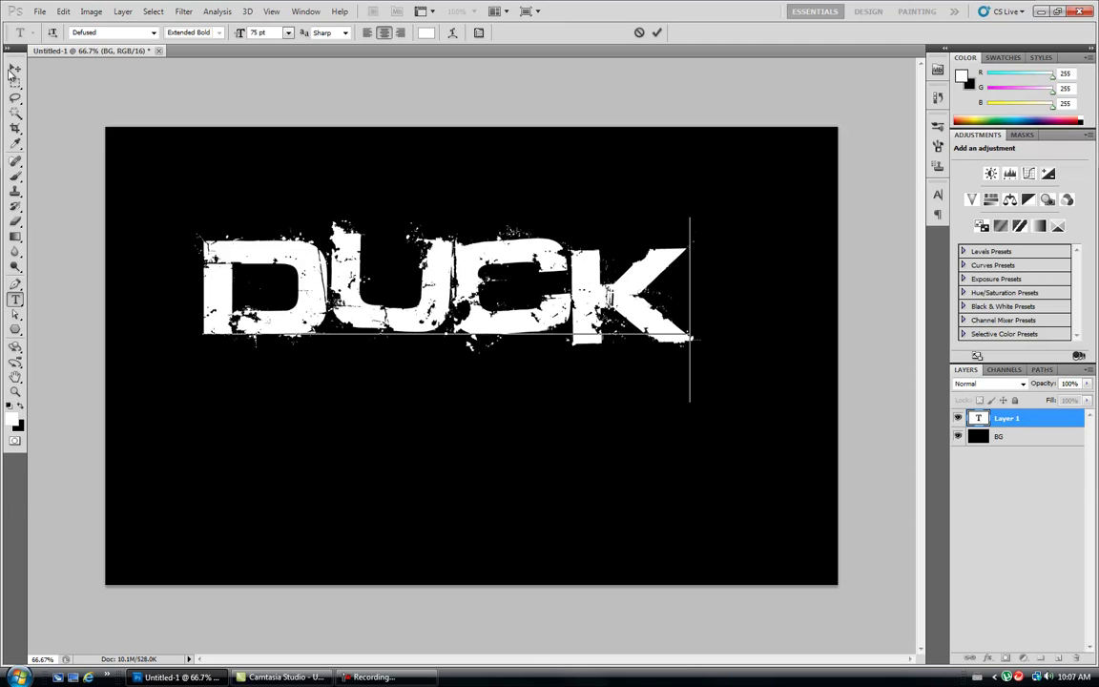
- Commit the DUCK text, nudge it down-right, and rasterize the Duck type layer
{"action": "left_click", "coordinate": [16, 68]}
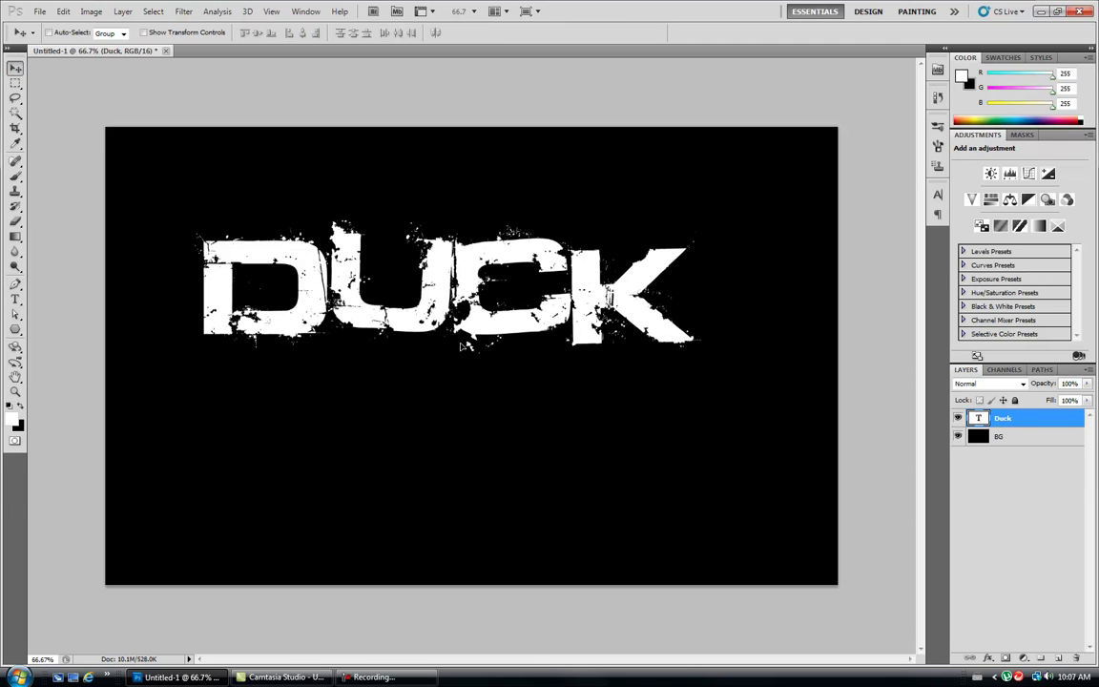
{"action": "left_click_drag", "start_coordinate": [430, 286], "coordinate": [450, 333]}
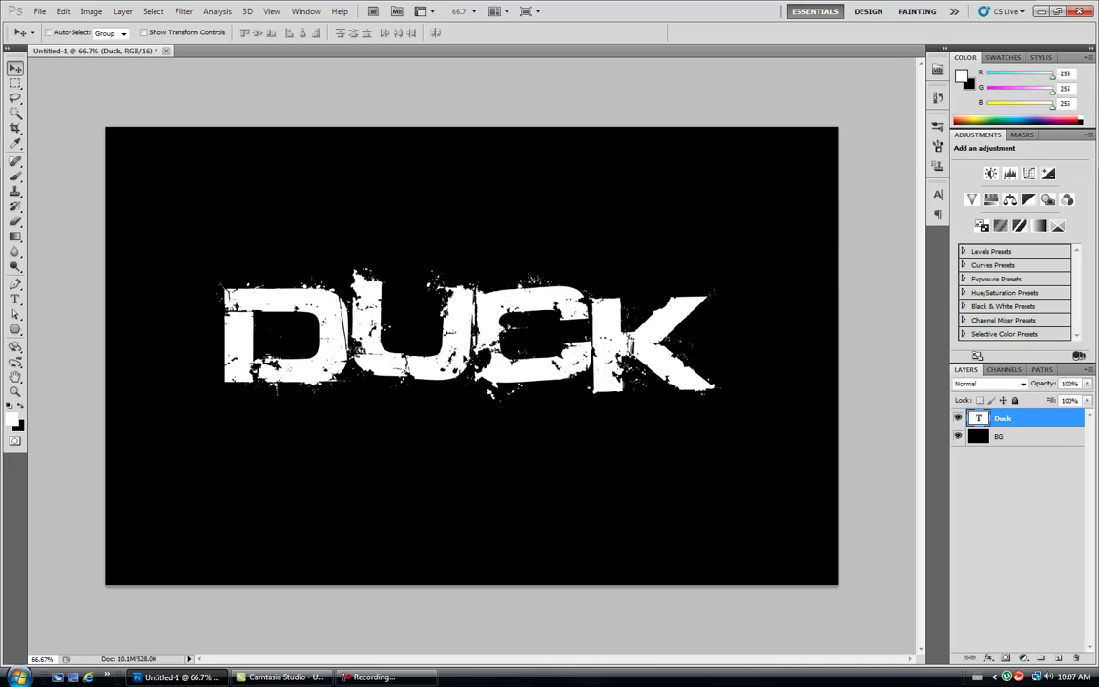
{"action": "right_click", "coordinate": [1016, 418]}
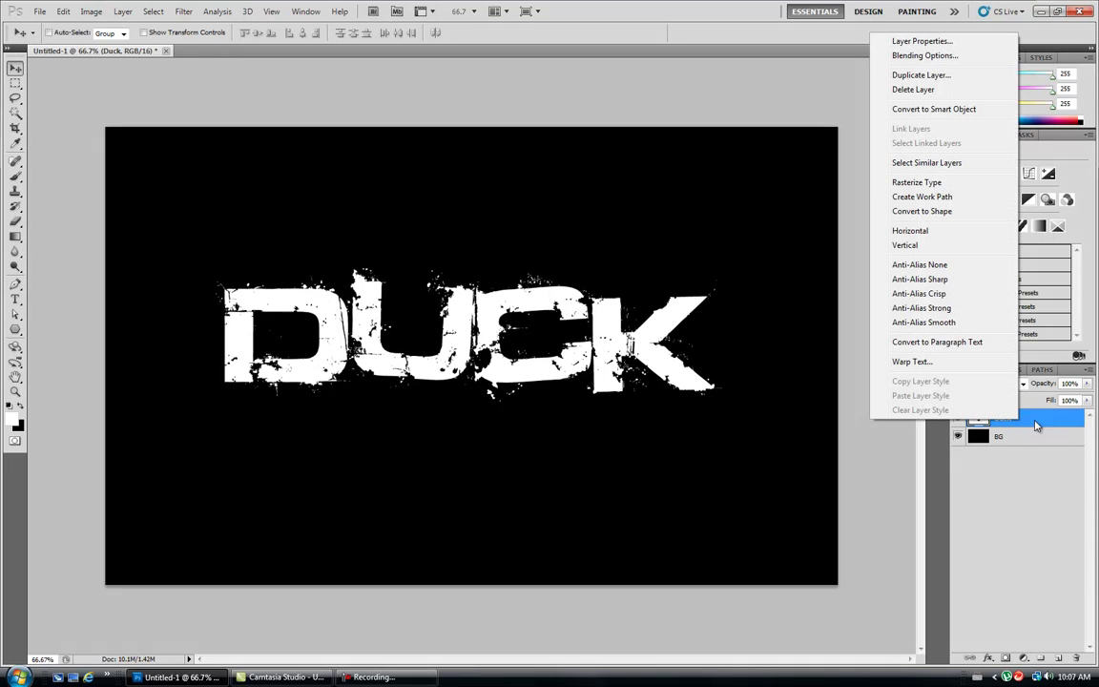
{"action": "left_click", "coordinate": [930, 183]}
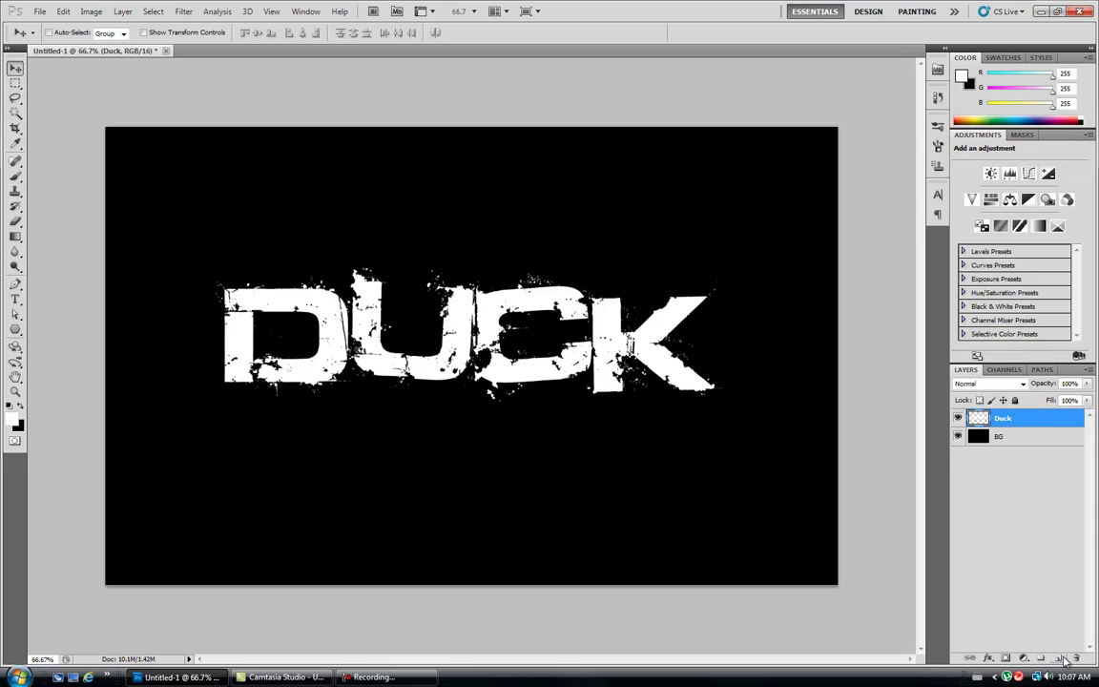
- Add a new layer above Duck and rename it Colour
{"action": "left_click", "coordinate": [1062, 659]}
{"action": "double_click", "coordinate": [1009, 418]}
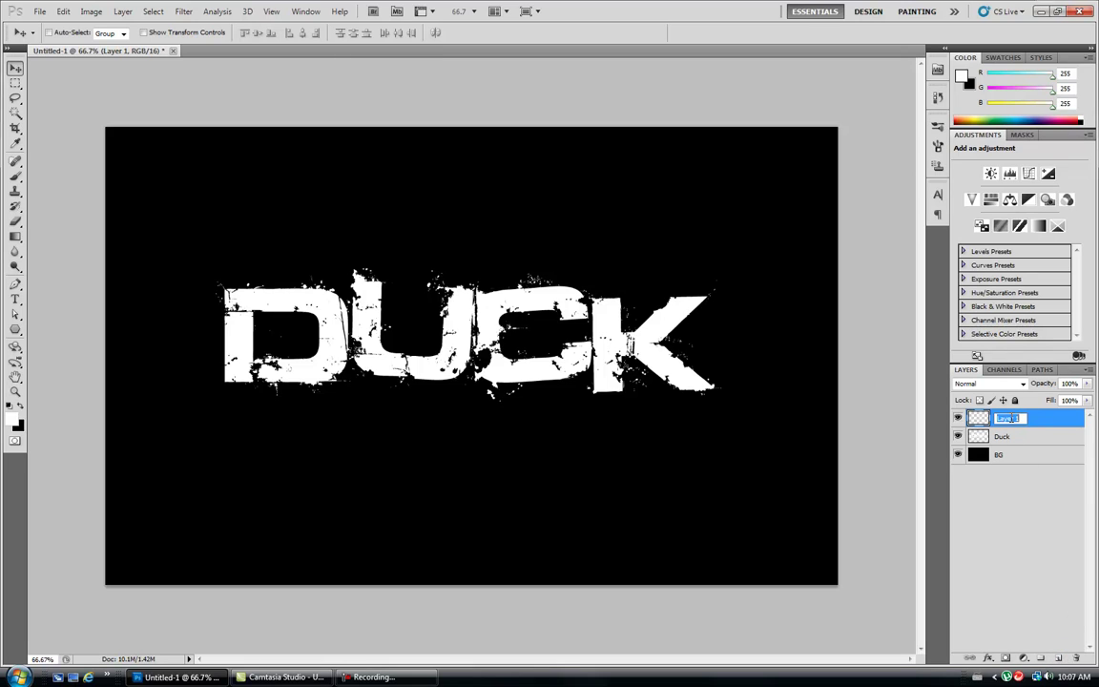
{"action": "type", "text": "Colour"}
{"action": "key", "text": "Return"}
- Select a soft round brush tip and enlarge it to about 500 px
{"action": "left_click", "coordinate": [15, 175]}
{"action": "left_click", "coordinate": [59, 32]}
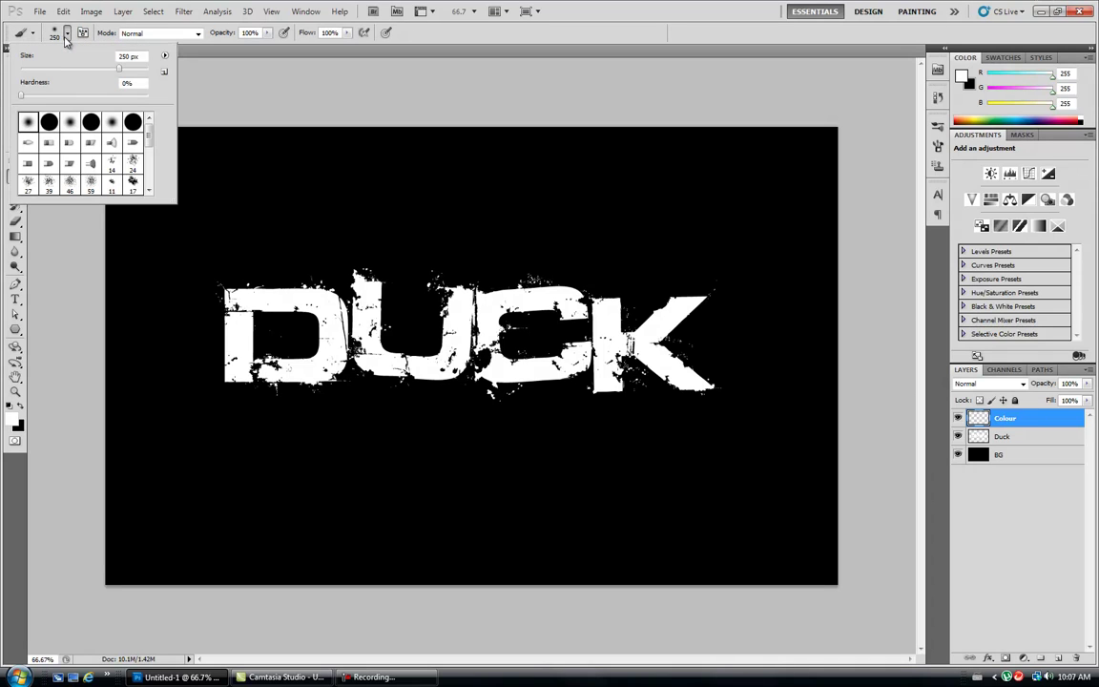
{"action": "left_click", "coordinate": [329, 351]}
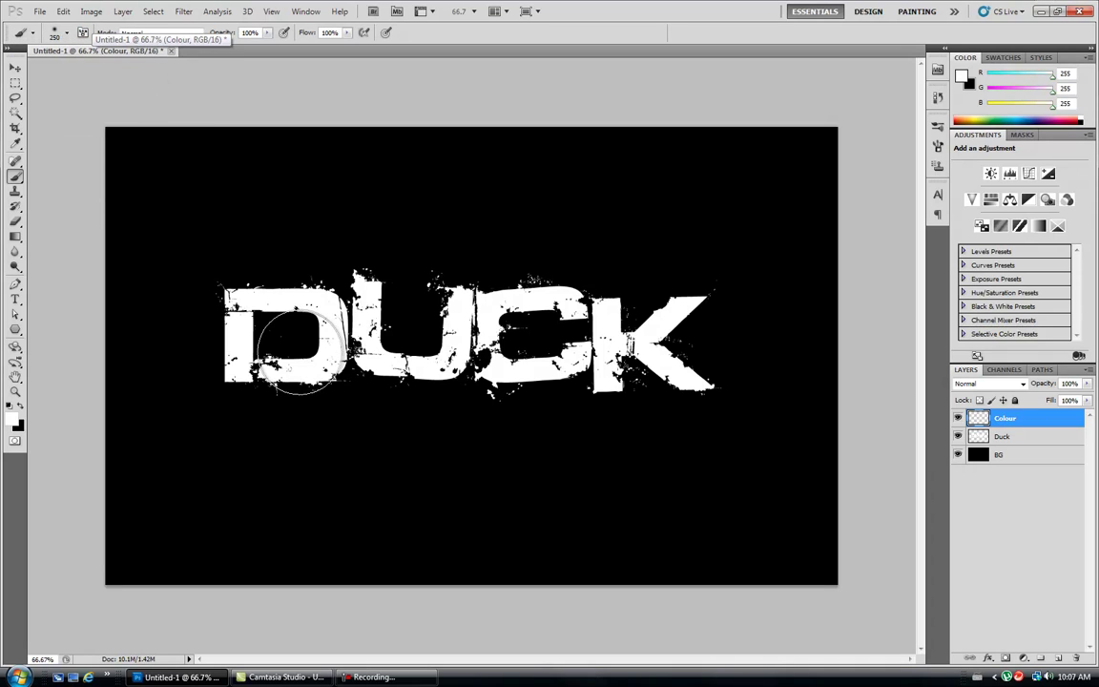
{"action": "key", "text": "bracketright"}
{"action": "key", "text": "bracketright"}
{"action": "key", "text": "bracketright"}
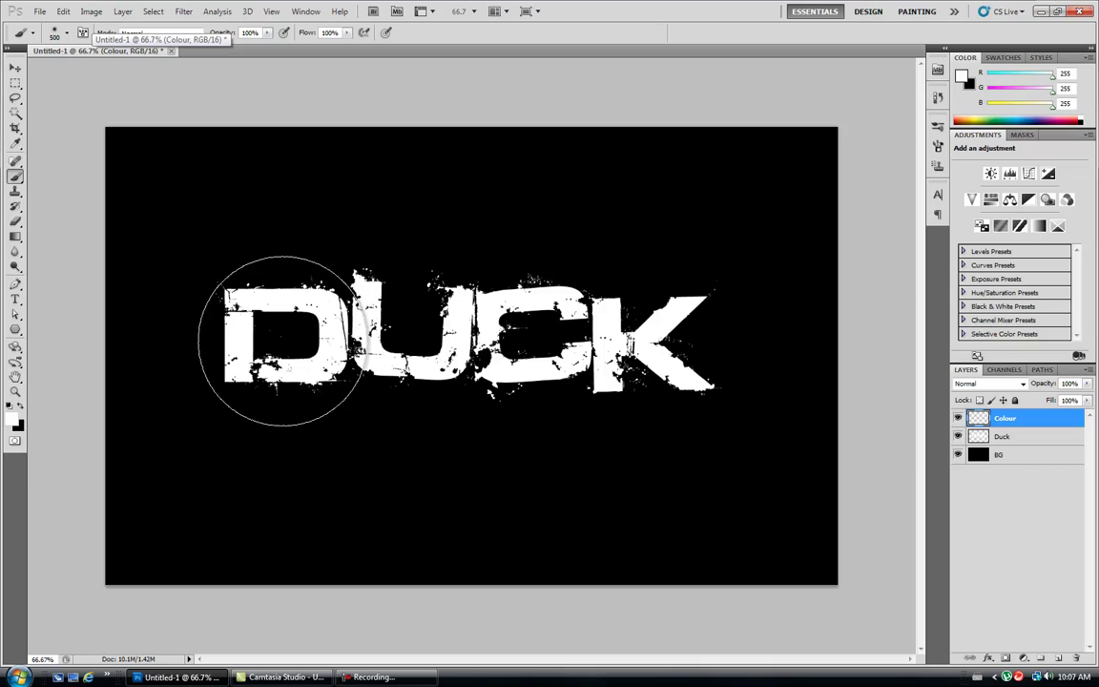
{"action": "key", "text": "bracketright"}
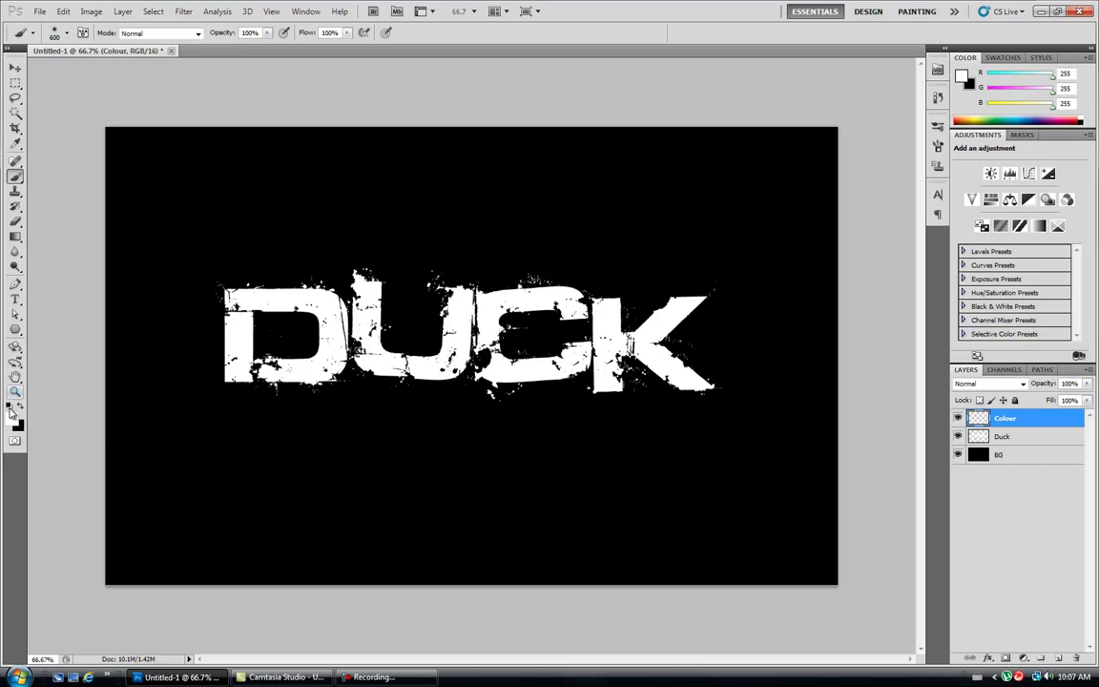
- Paint a soft cyan glow over the D
{"action": "left_click", "coordinate": [14, 420]}
{"action": "left_click", "coordinate": [367, 397]}
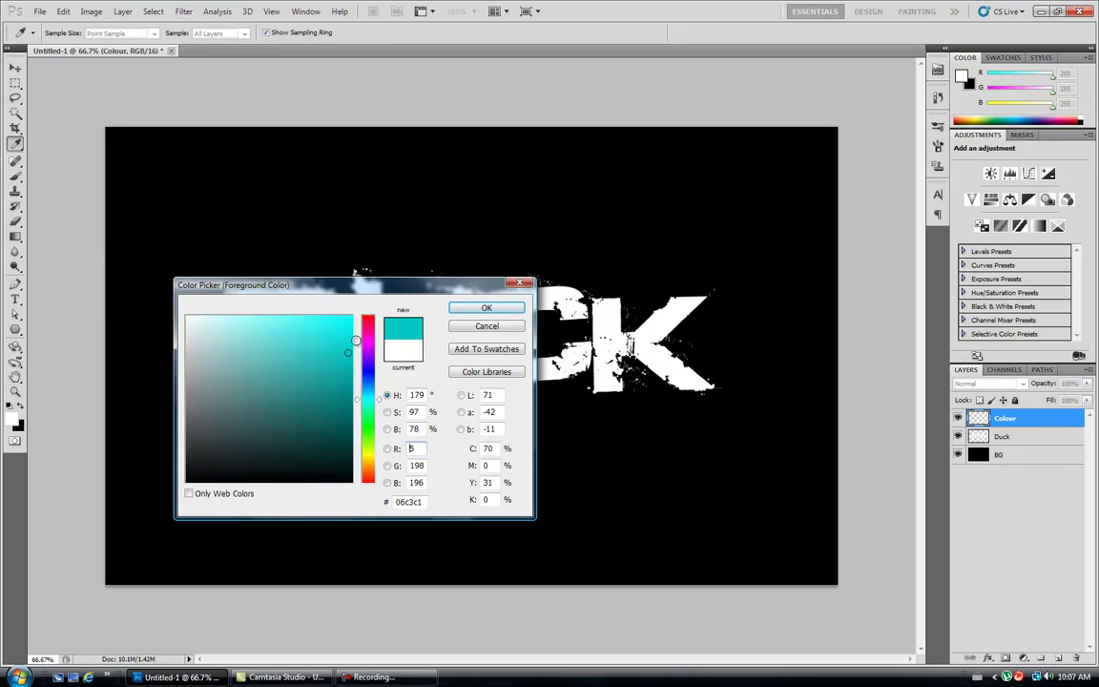
{"action": "left_click", "coordinate": [487, 308]}
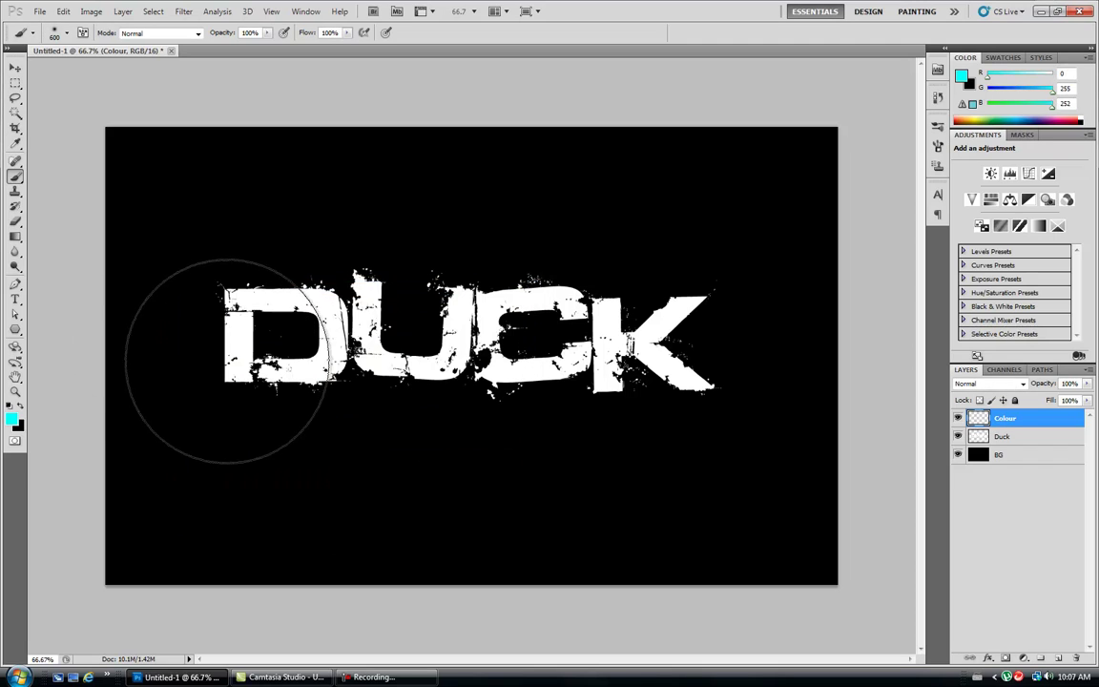
{"action": "left_click", "coordinate": [276, 346]}
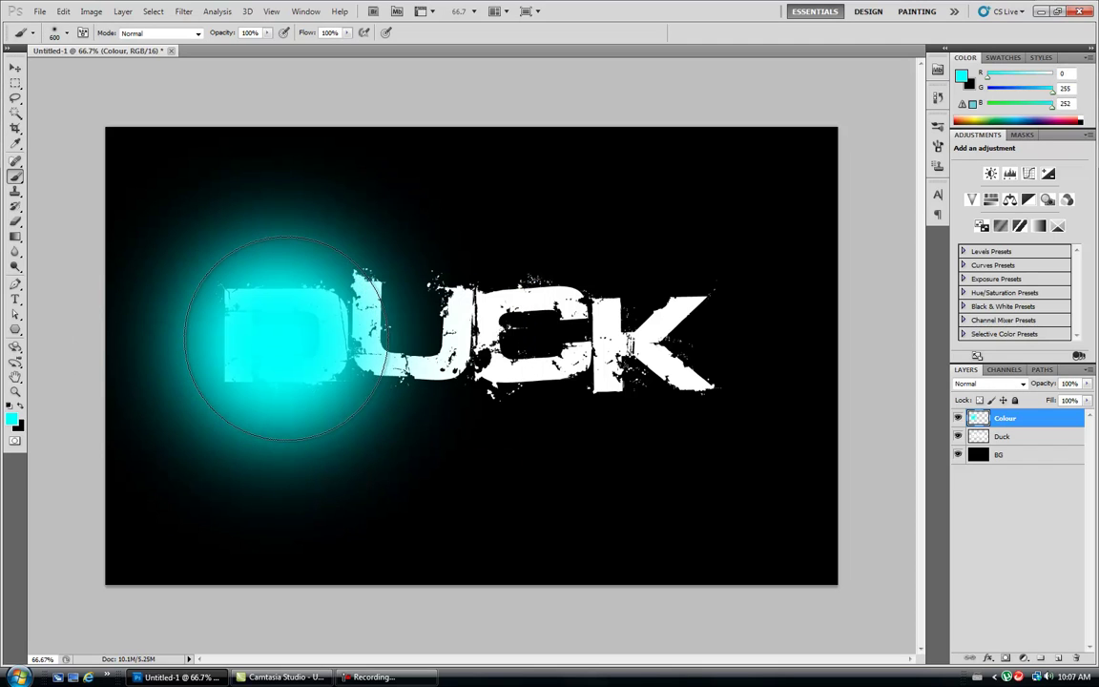
{"action": "left_click", "coordinate": [277, 315]}
{"action": "left_click", "coordinate": [210, 305]}
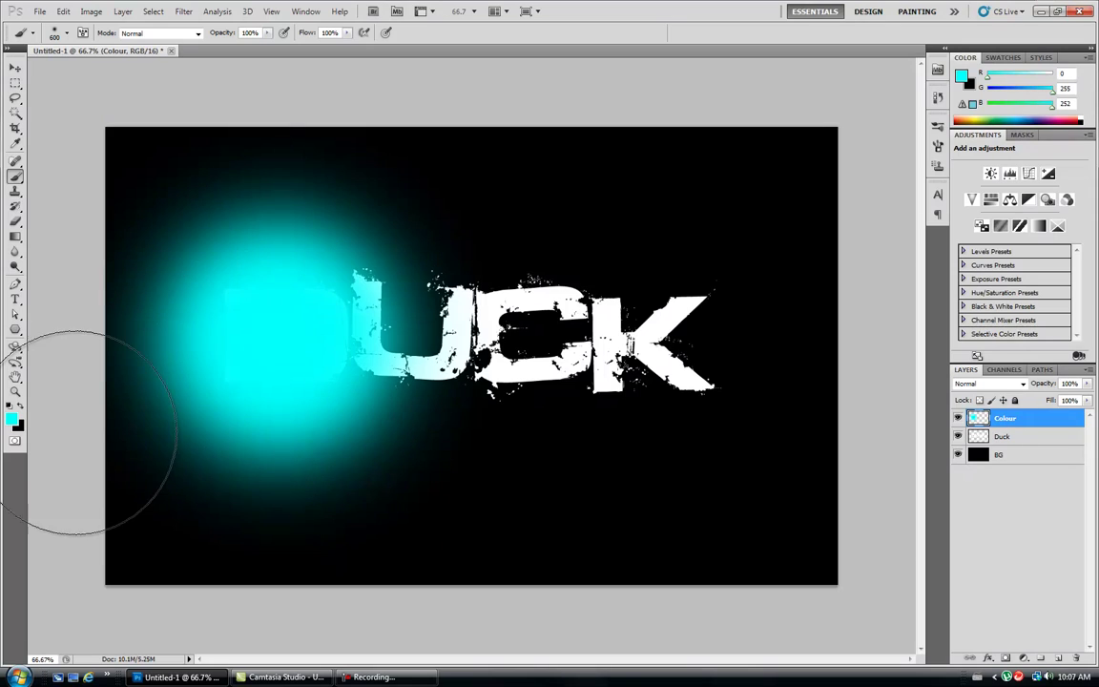
- Switch the foreground to magenta and paint a glow over the U
{"action": "left_click", "coordinate": [13, 420]}
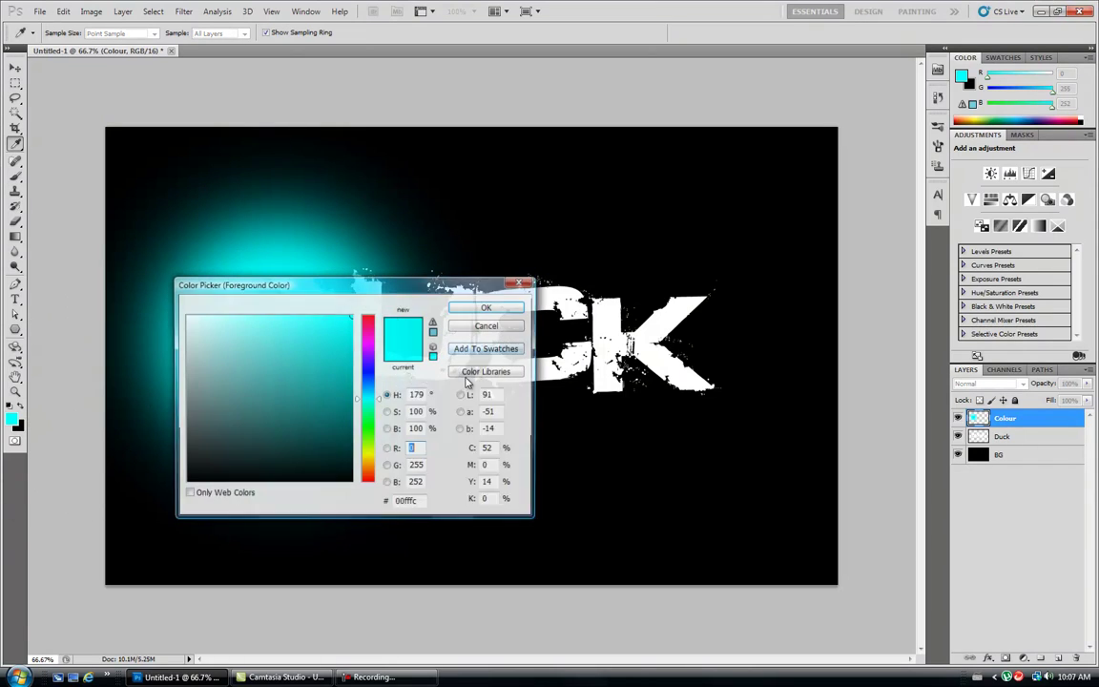
{"action": "left_click", "coordinate": [372, 482]}
{"action": "left_click", "coordinate": [379, 372]}
{"action": "left_click_drag", "start_coordinate": [379, 372], "coordinate": [374, 345]}
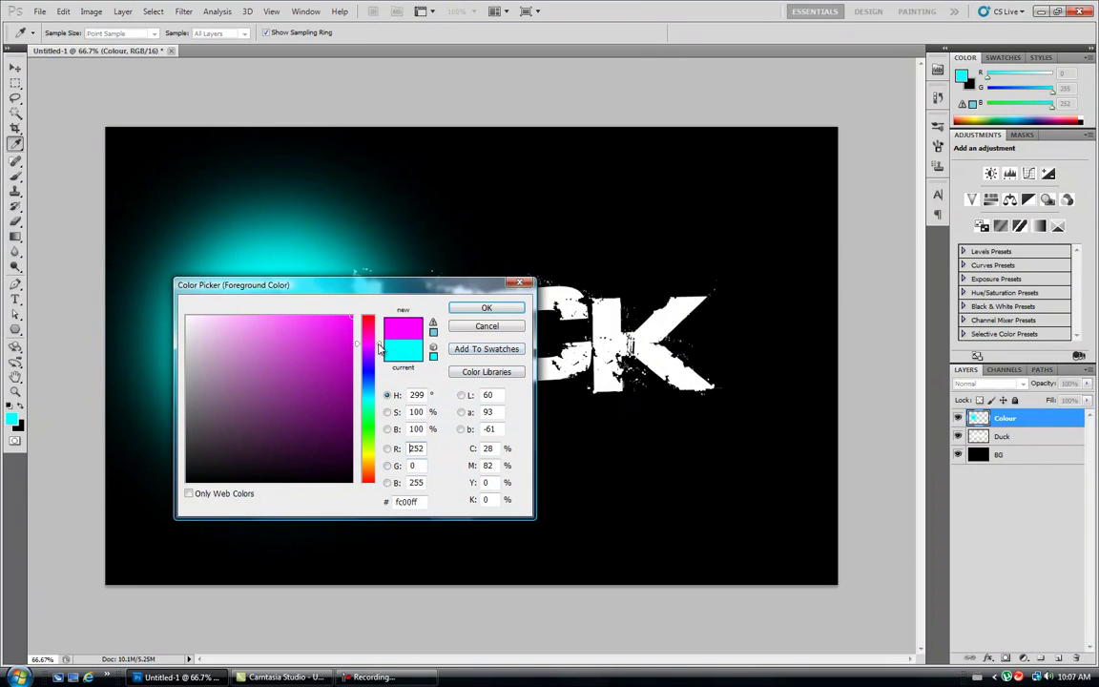
{"action": "left_click", "coordinate": [484, 308]}
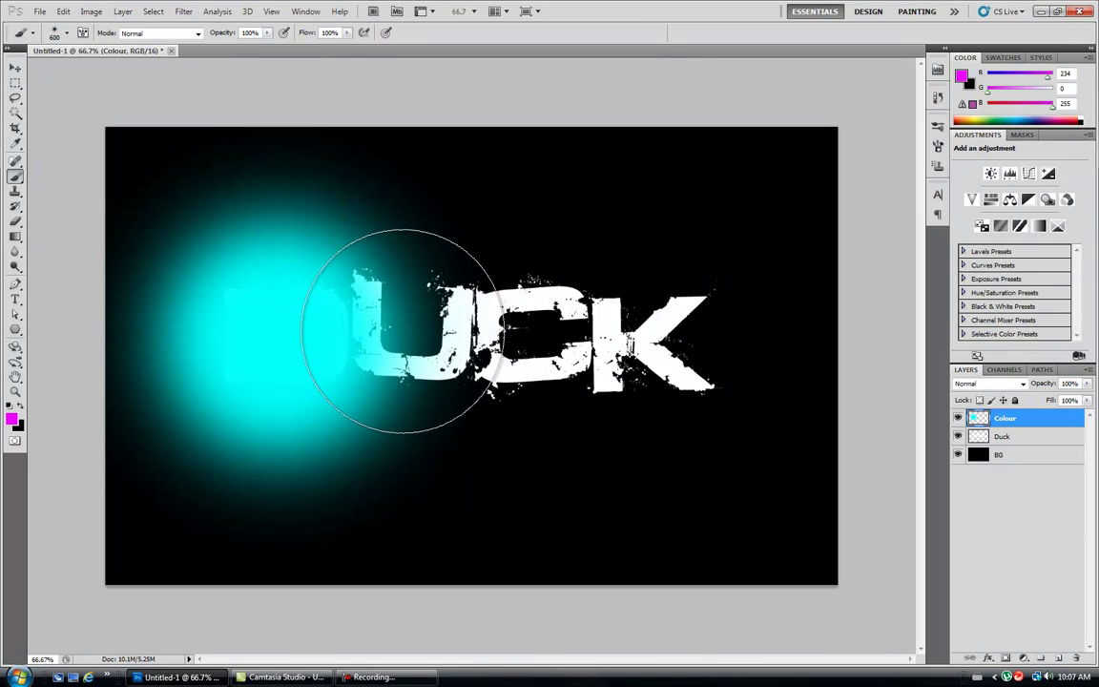
{"action": "left_click_drag", "start_coordinate": [398, 318], "coordinate": [410, 327]}
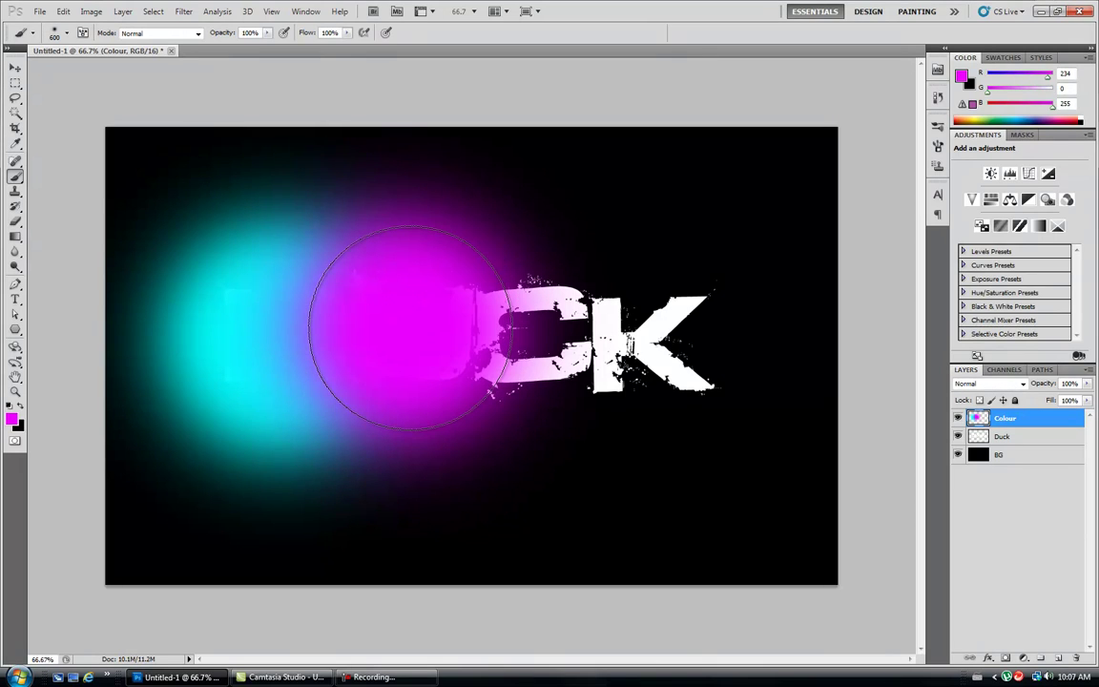
- Switch the foreground to bright green and paint a glow over the C
{"action": "left_click", "coordinate": [11, 417]}
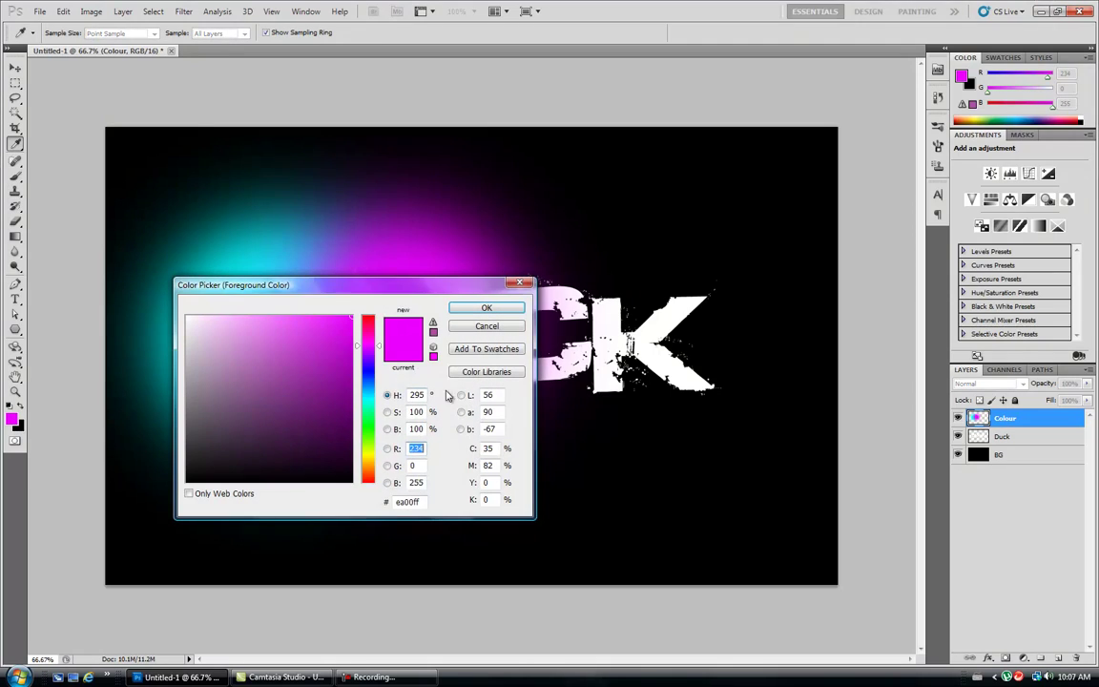
{"action": "left_click", "coordinate": [366, 429]}
{"action": "left_click", "coordinate": [485, 307]}
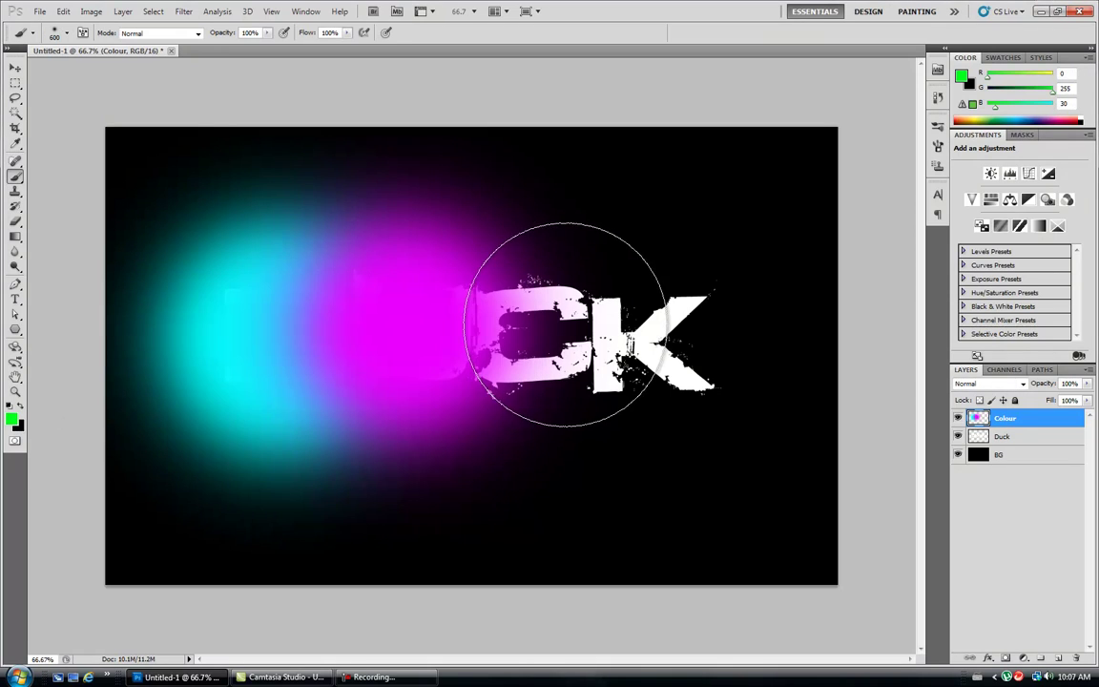
{"action": "left_click", "coordinate": [530, 329]}
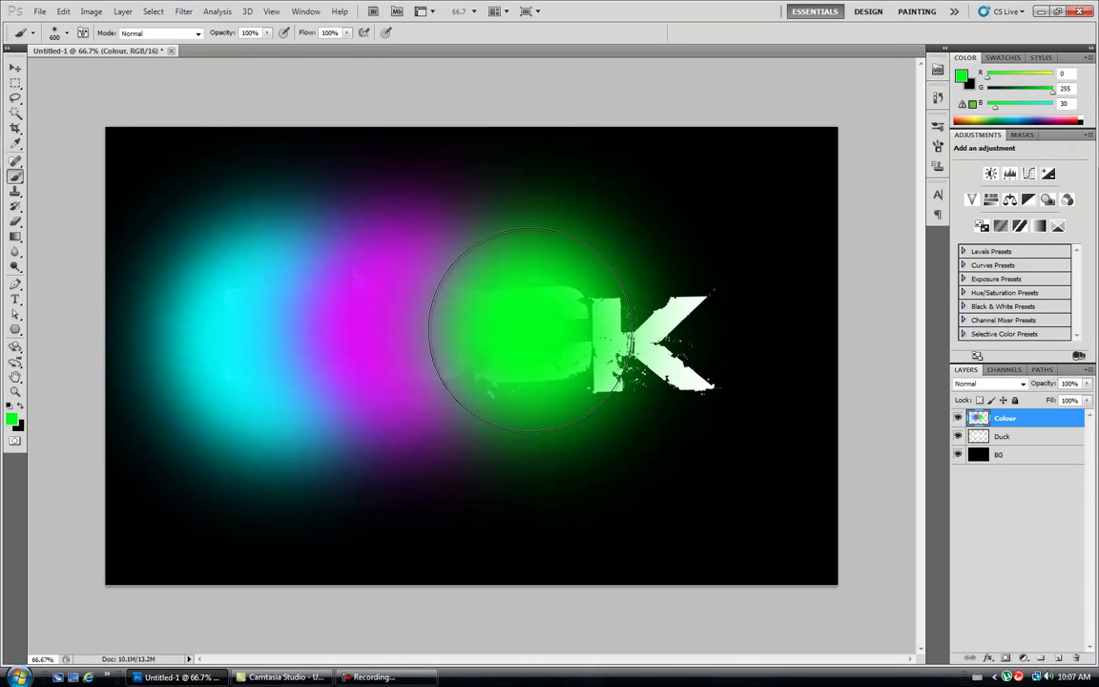
{"action": "left_click", "coordinate": [529, 329]}
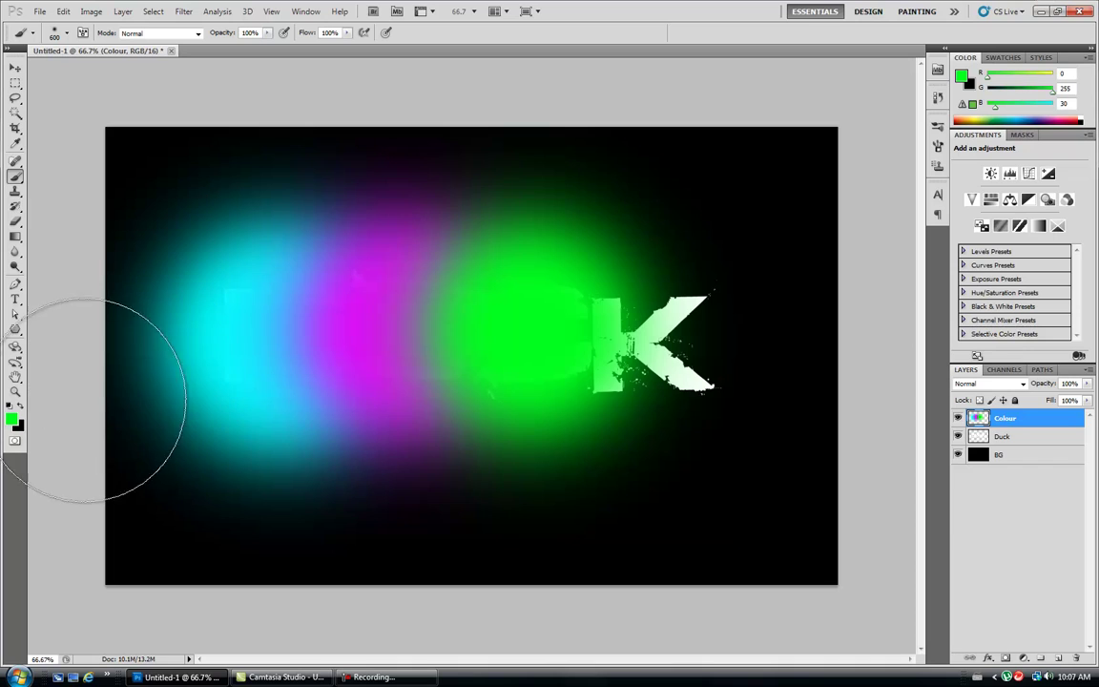
- Switch the foreground to red and paint a glow over the K
{"action": "left_click", "coordinate": [13, 421]}
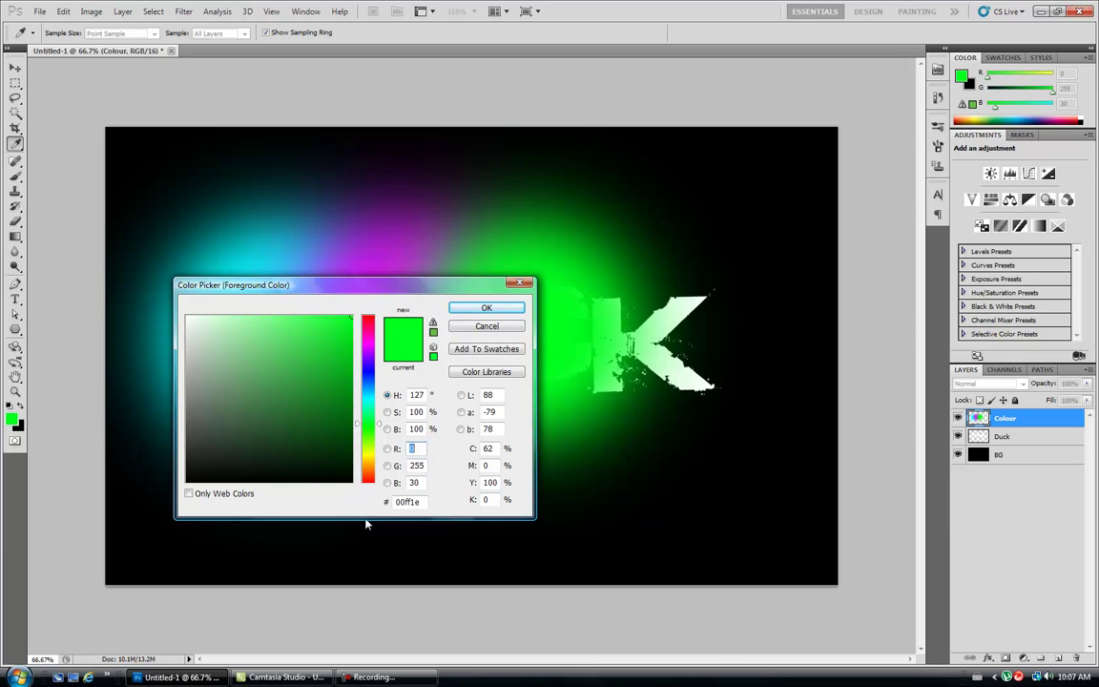
{"action": "left_click_drag", "start_coordinate": [368, 449], "coordinate": [373, 532]}
{"action": "left_click", "coordinate": [487, 307]}
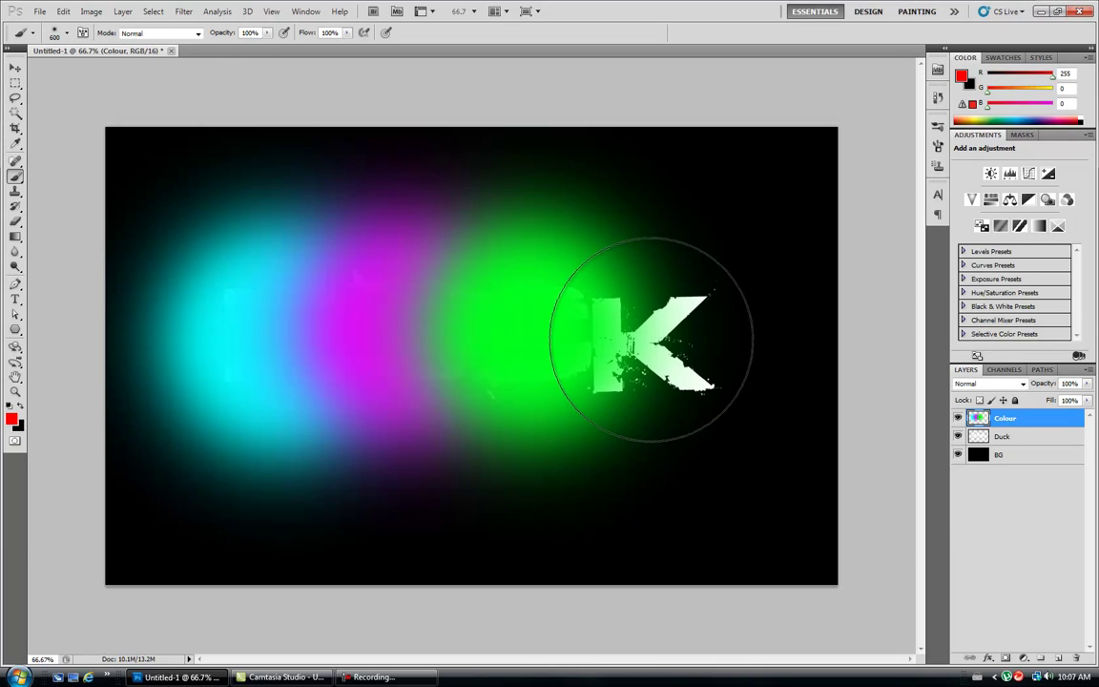
{"action": "left_click_drag", "start_coordinate": [633, 322], "coordinate": [650, 340]}
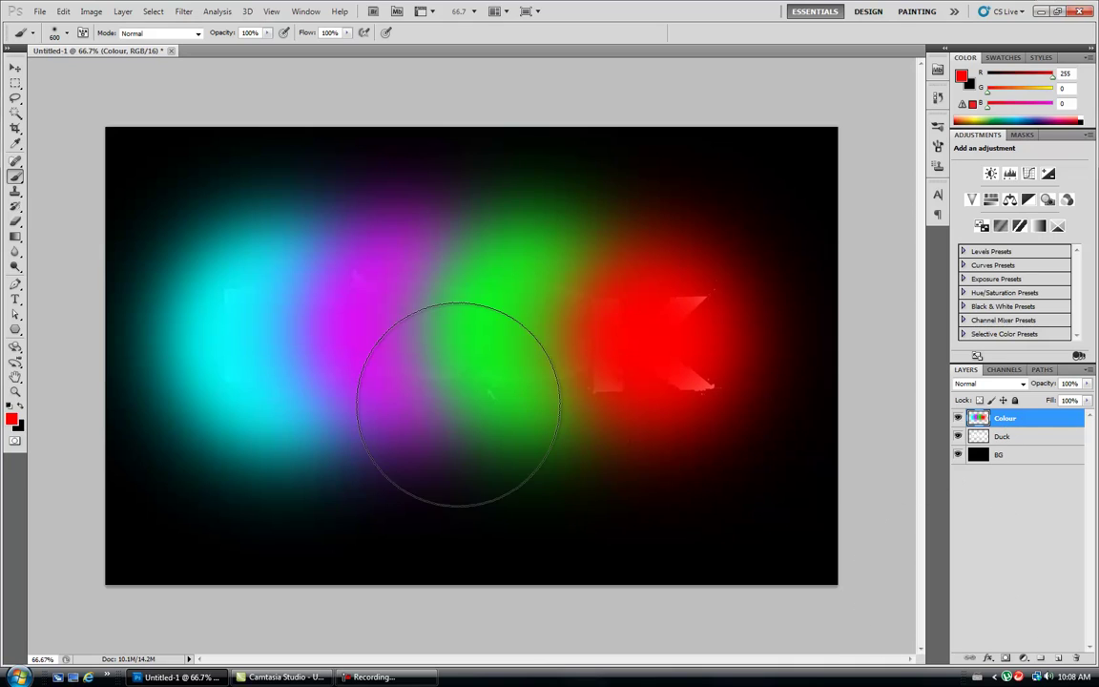
{"action": "left_click", "coordinate": [15, 68]}
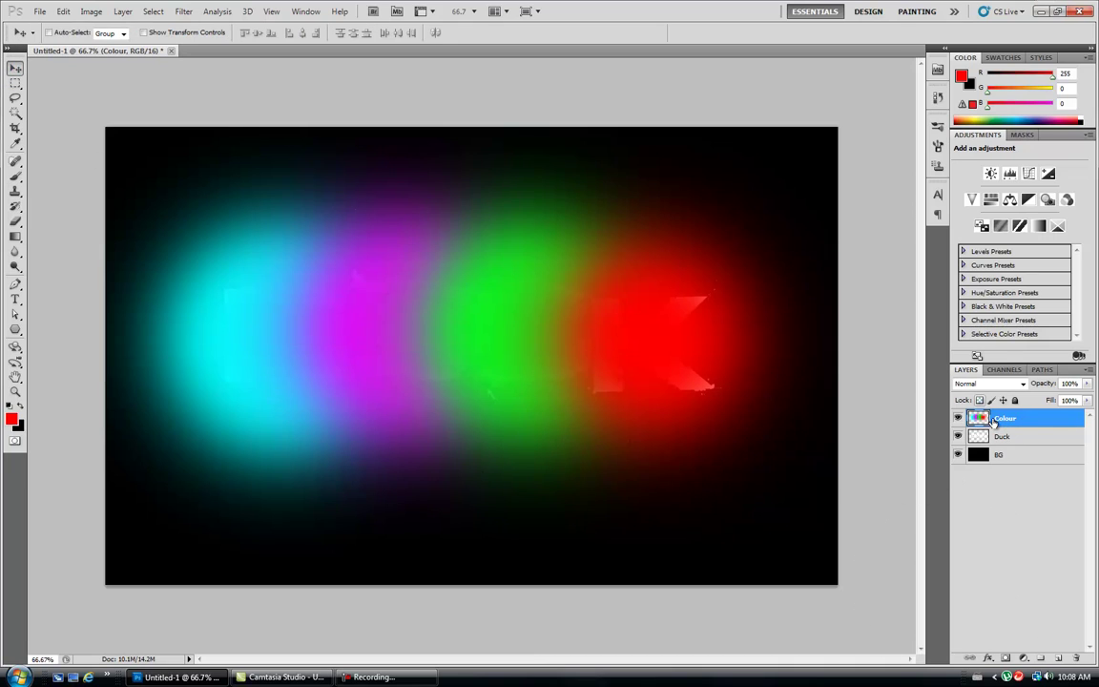
- Set the Colour layer's blend mode to Overlay, then select the Duck layer
{"action": "left_click", "coordinate": [1022, 384]}
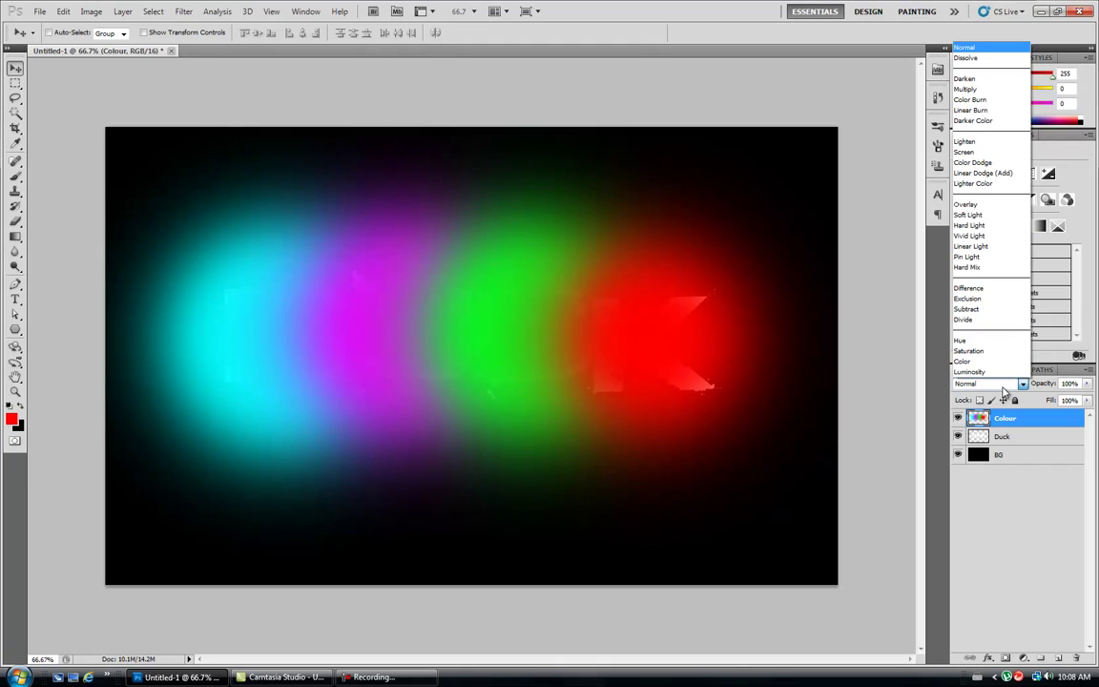
{"action": "left_click", "coordinate": [967, 204]}
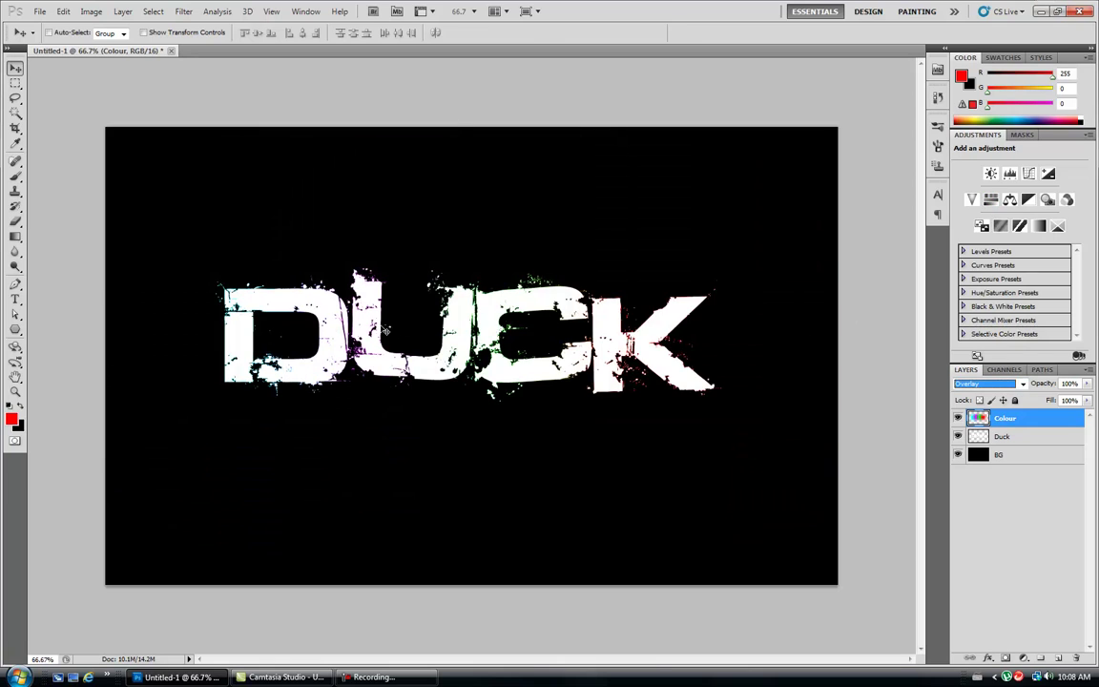
{"action": "left_click", "coordinate": [1001, 437]}
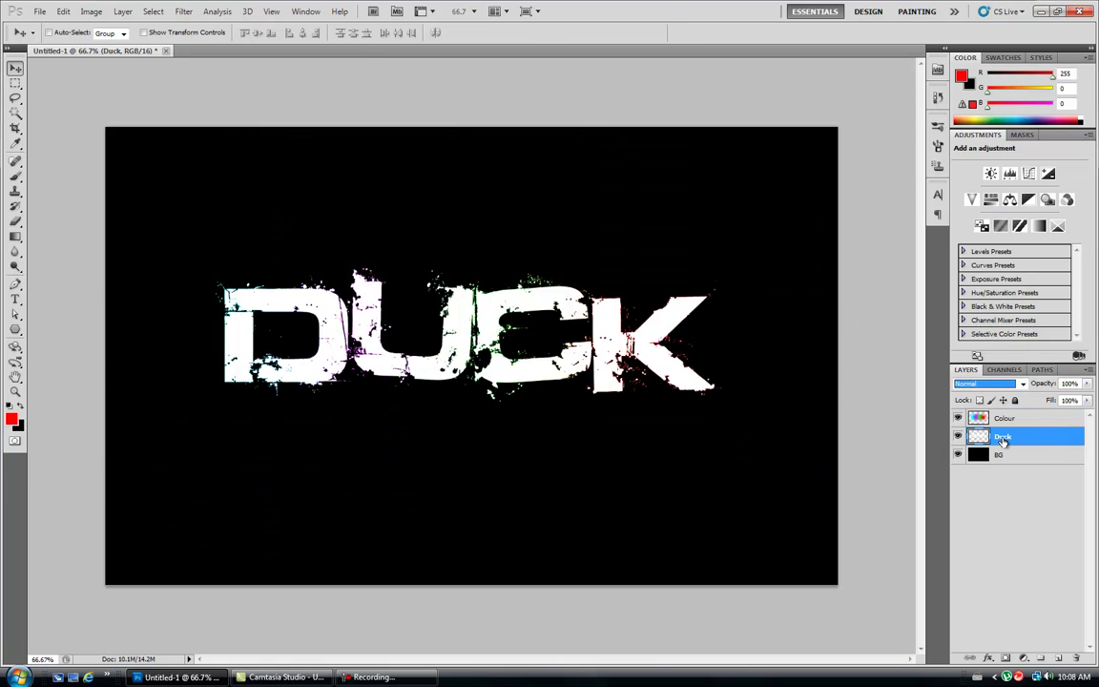
- Add an Outer Glow effect to the Duck layer with a white glow colour
{"action": "left_click", "coordinate": [993, 660]}
{"action": "left_click", "coordinate": [939, 555]}
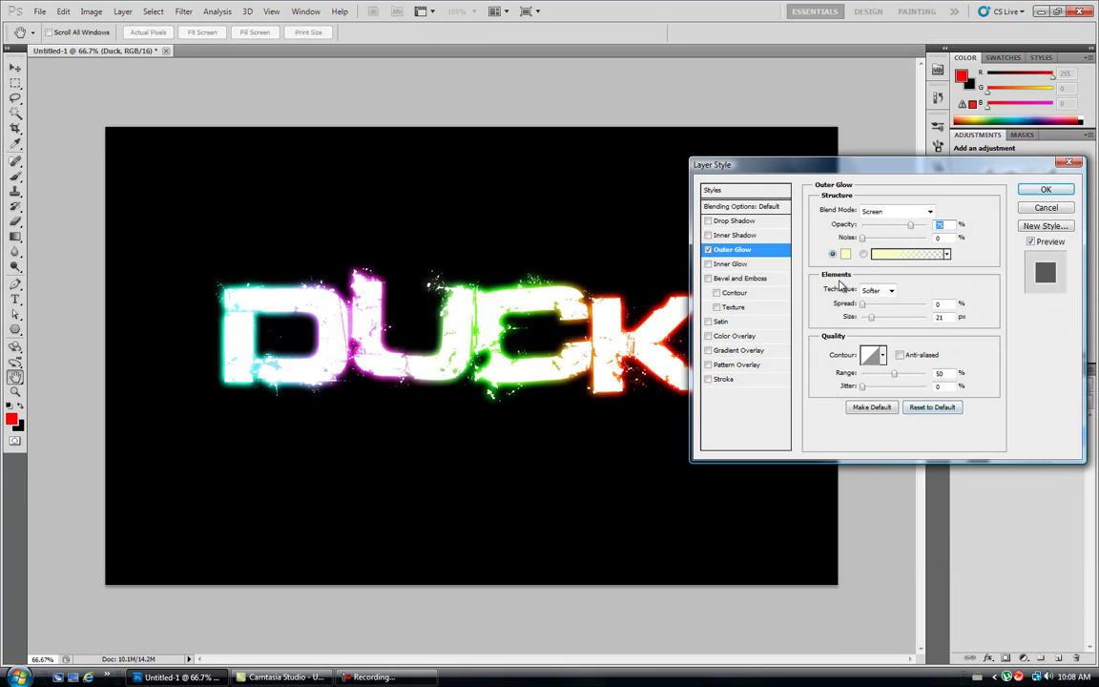
{"action": "left_click", "coordinate": [845, 252]}
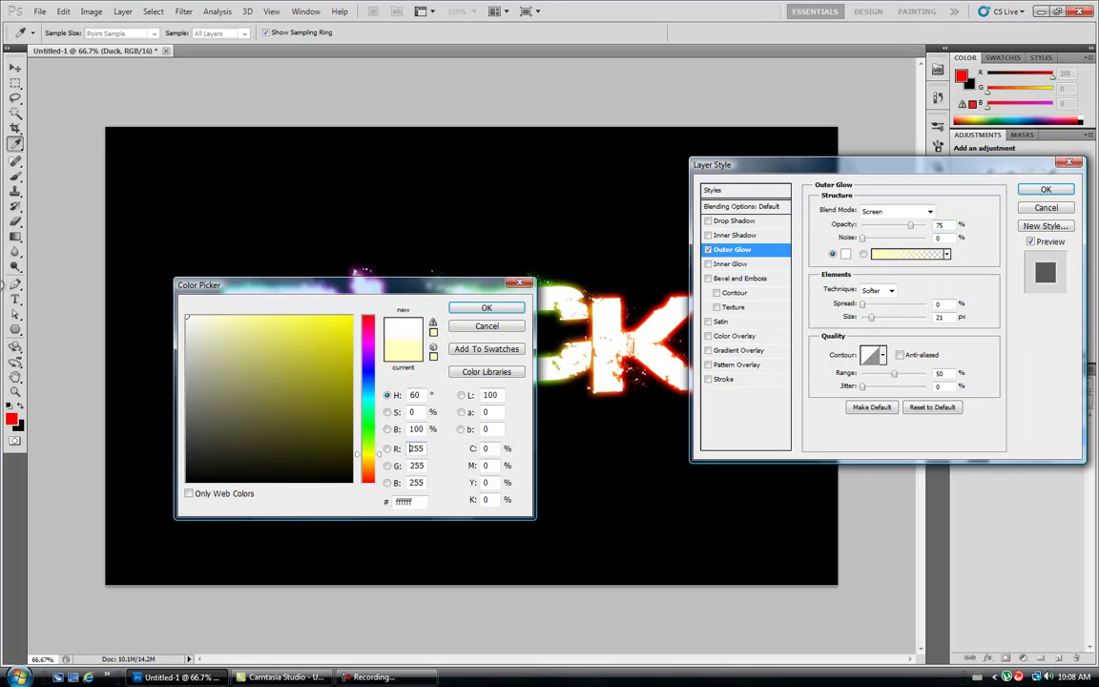
{"action": "left_click", "coordinate": [487, 307]}
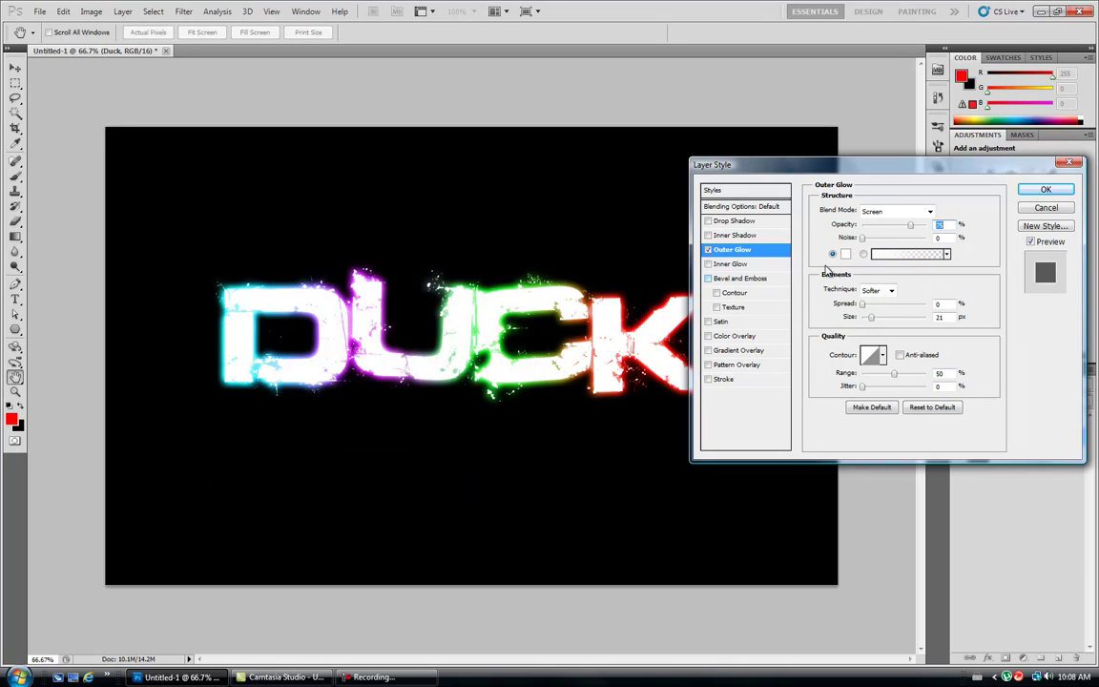
- Tune the glow's opacity, noise 0, 10% spread and 20 px size
{"action": "left_click_drag", "start_coordinate": [913, 225], "coordinate": [953, 226]}
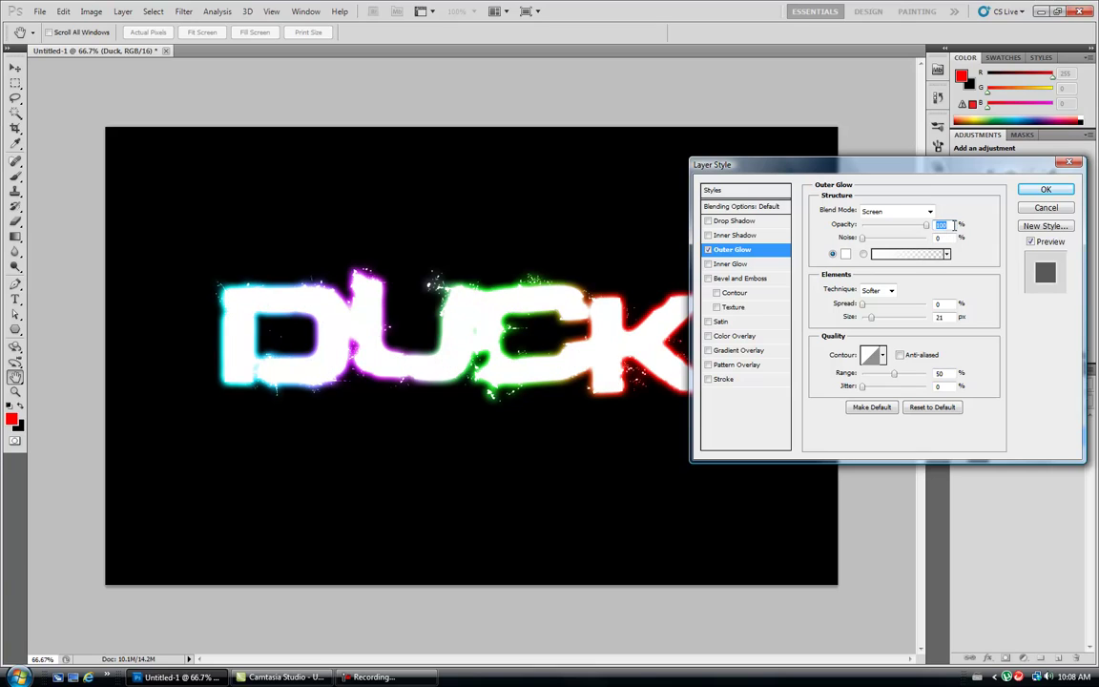
{"action": "type", "text": "0"}
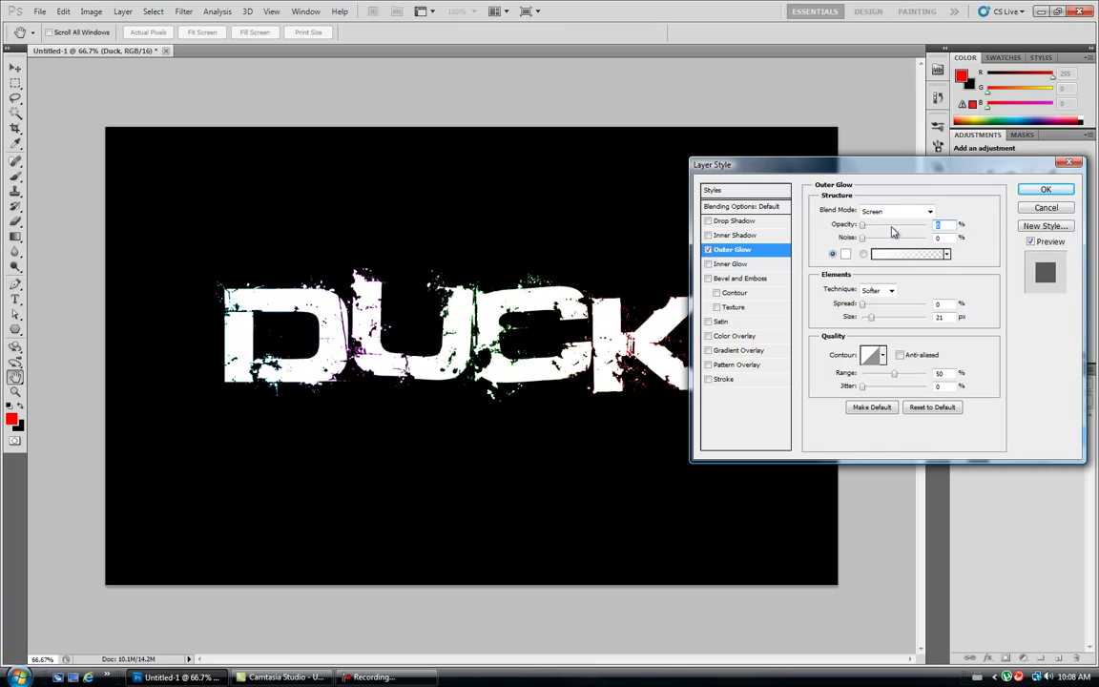
{"action": "type", "text": "0"}
{"action": "key", "text": "Tab"}
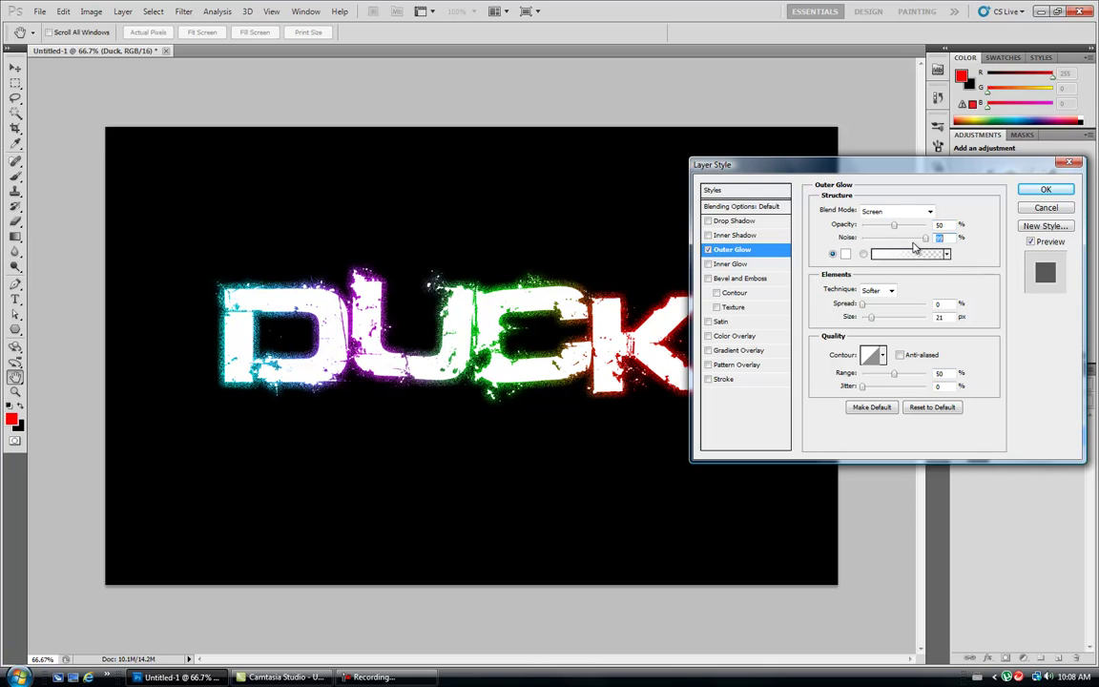
{"action": "left_click_drag", "start_coordinate": [924, 237], "coordinate": [862, 238]}
{"action": "type", "text": "10"}
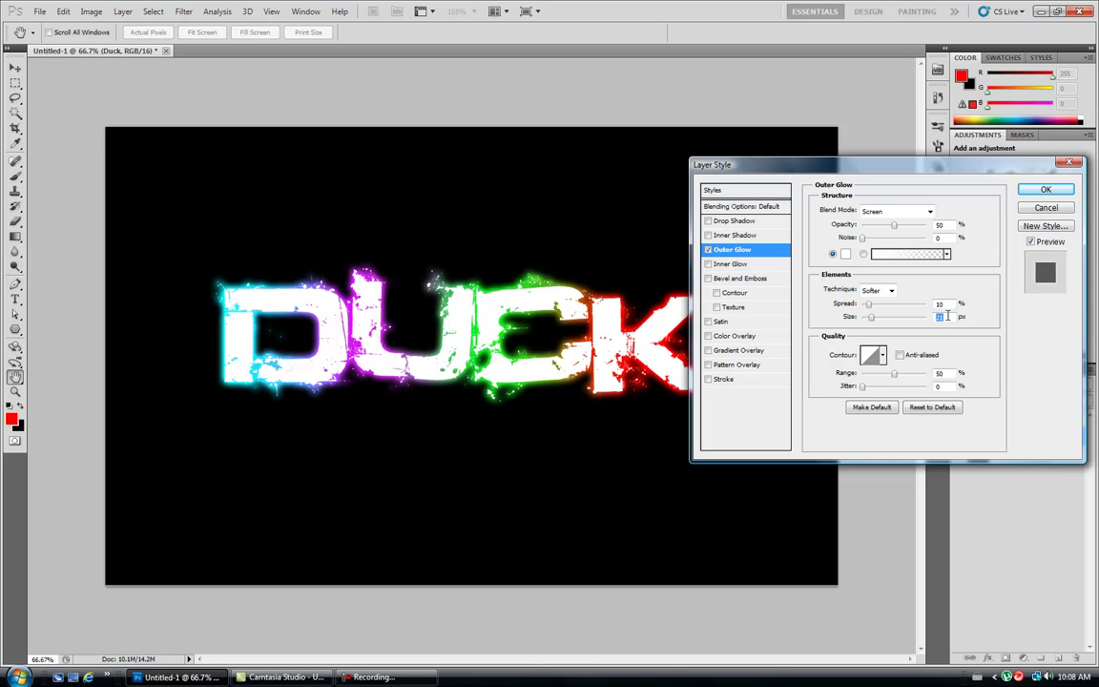
{"action": "type", "text": "20"}
{"action": "type", "text": "0"}
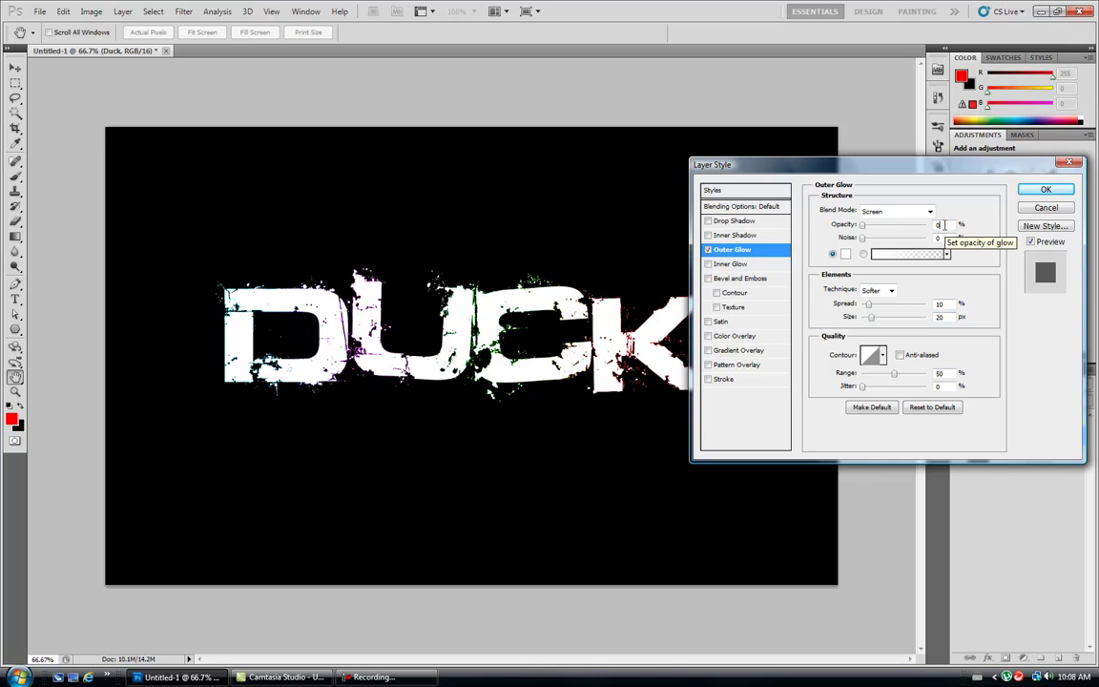
{"action": "key", "text": "BackSpace"}
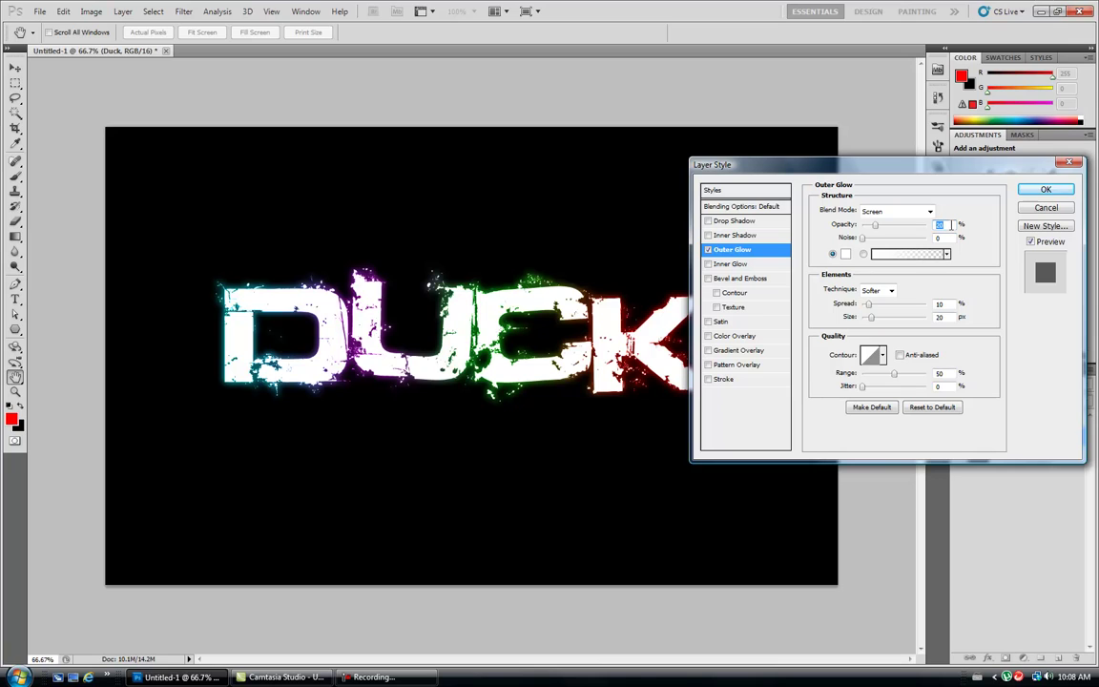
{"action": "type", "text": "0"}
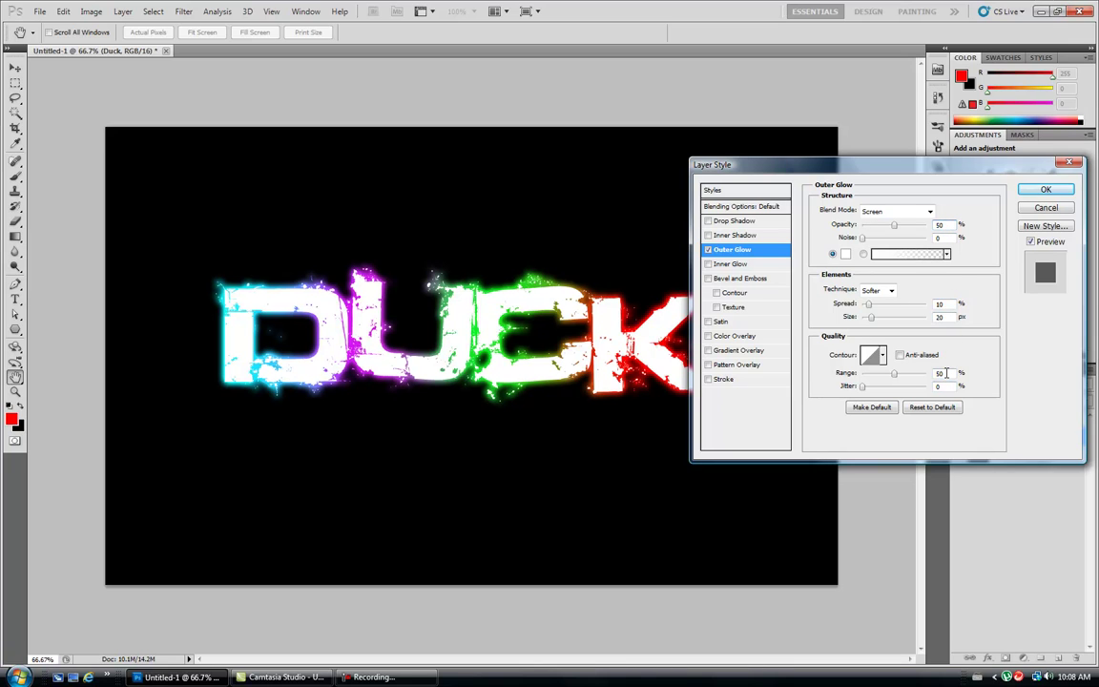
- Try the Precise glow technique, return to Softer, and add a little glow noise
{"action": "left_click", "coordinate": [879, 290]}
{"action": "left_click", "coordinate": [887, 315]}
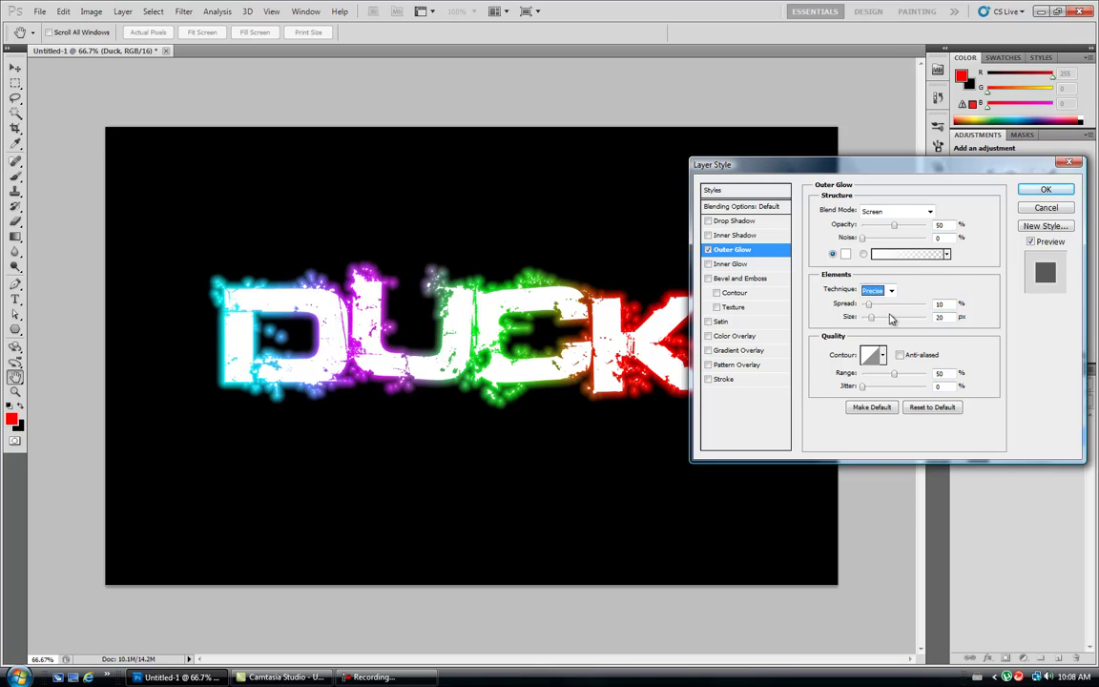
{"action": "left_click", "coordinate": [880, 290]}
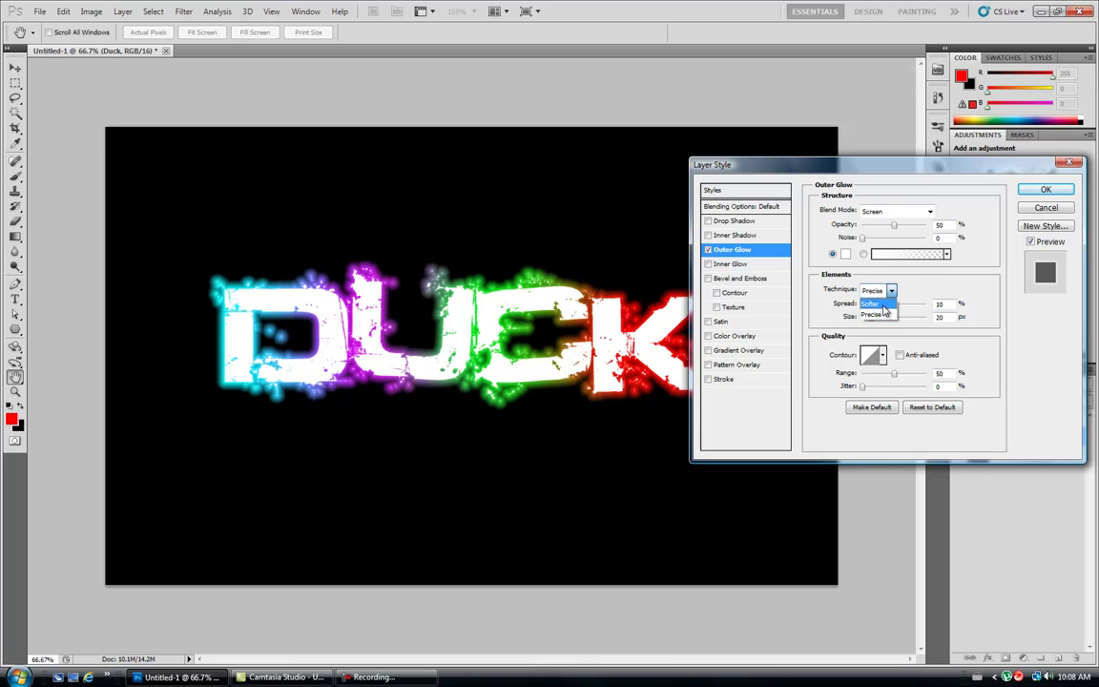
{"action": "left_click", "coordinate": [873, 276]}
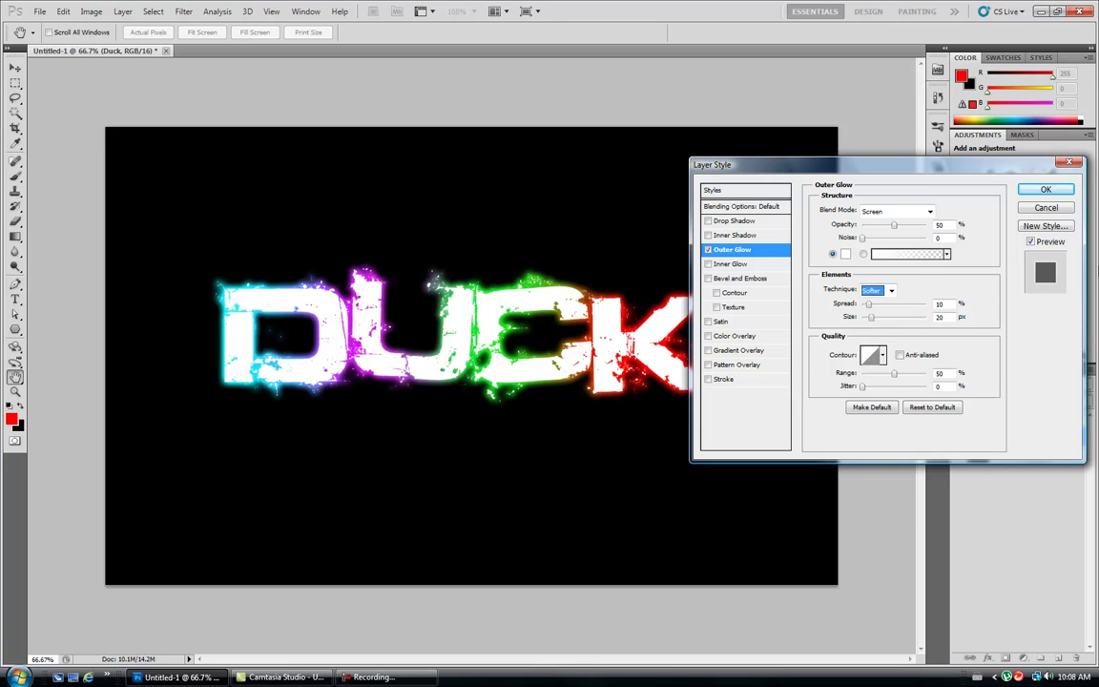
{"action": "mouse_move", "coordinate": [864, 242]}
{"action": "left_mouse_down"}
{"action": "mouse_move", "coordinate": [873, 245]}
{"action": "mouse_move", "coordinate": [818, 238]}
{"action": "left_mouse_up"}
- Try Normal, Dissolve, Darken and Multiply blend modes for the outer glow
{"action": "left_click", "coordinate": [896, 211]}
{"action": "left_click", "coordinate": [897, 222]}
{"action": "left_click", "coordinate": [925, 212]}
{"action": "left_click", "coordinate": [922, 233]}
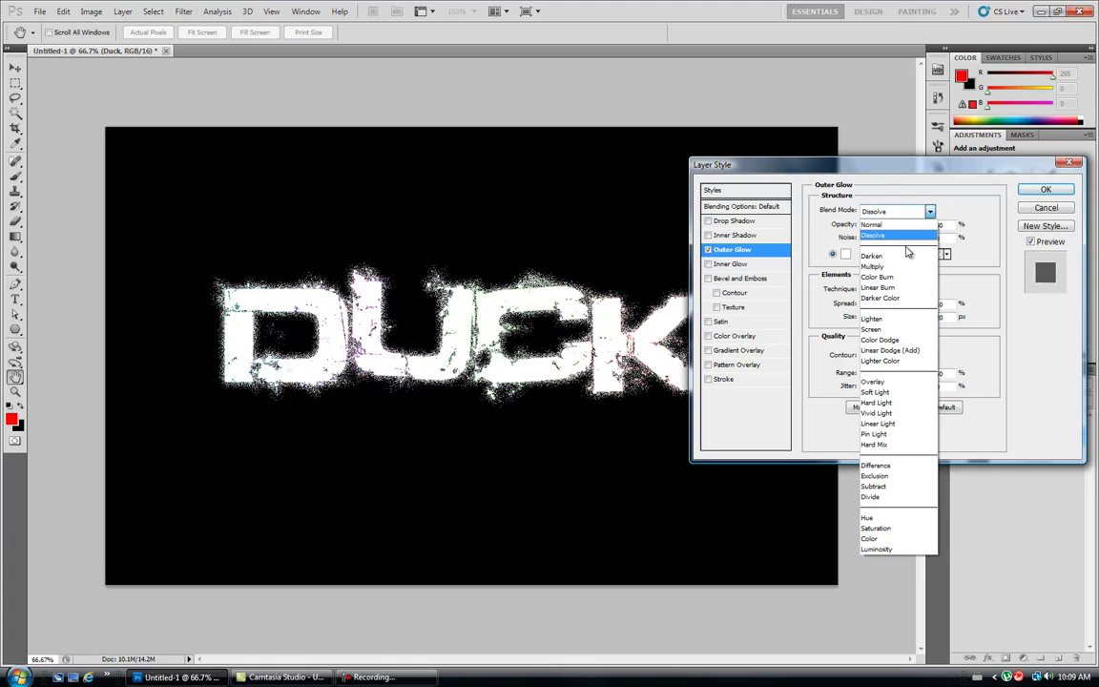
{"action": "left_click", "coordinate": [904, 256]}
{"action": "left_click", "coordinate": [923, 210]}
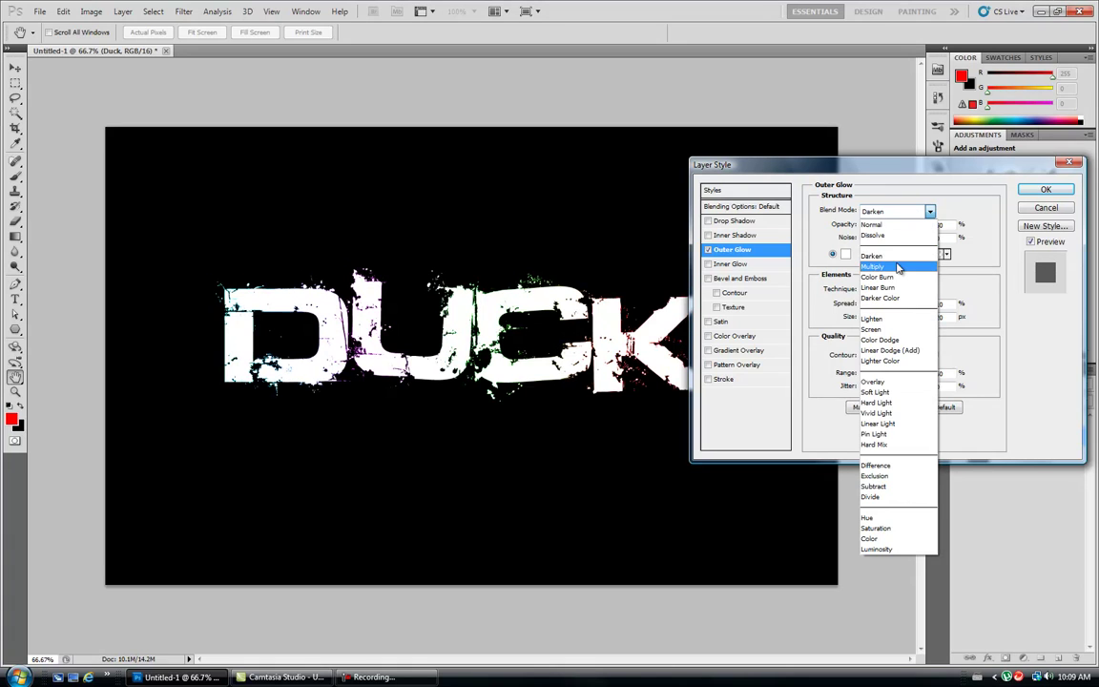
{"action": "left_click", "coordinate": [897, 268]}
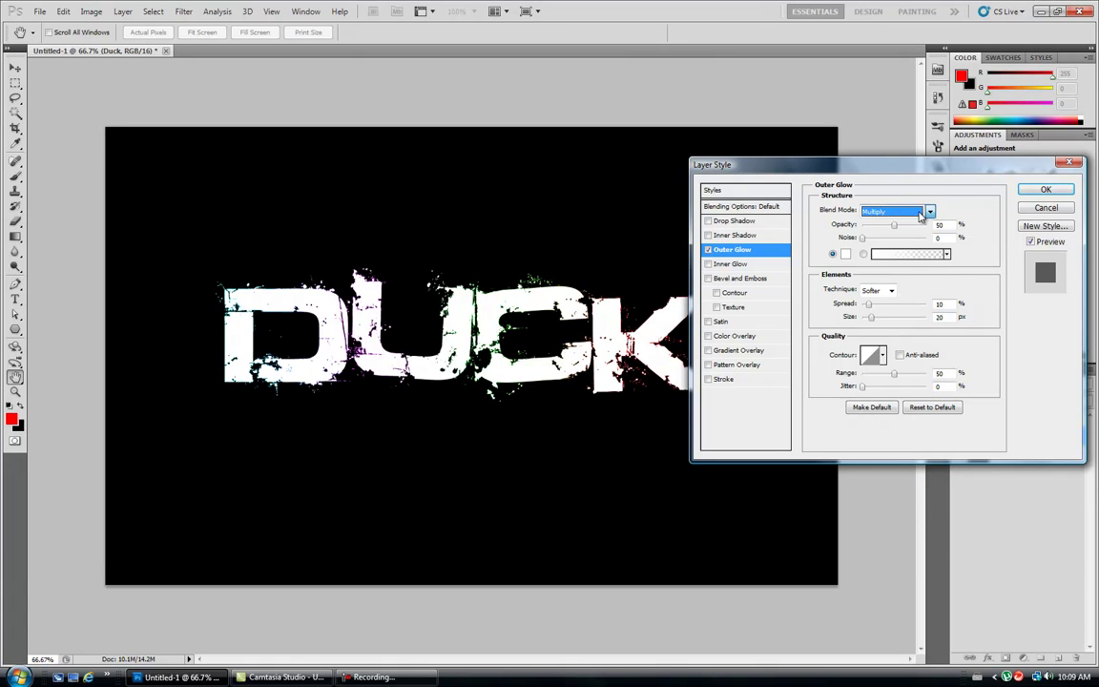
{"action": "left_click", "coordinate": [925, 211]}
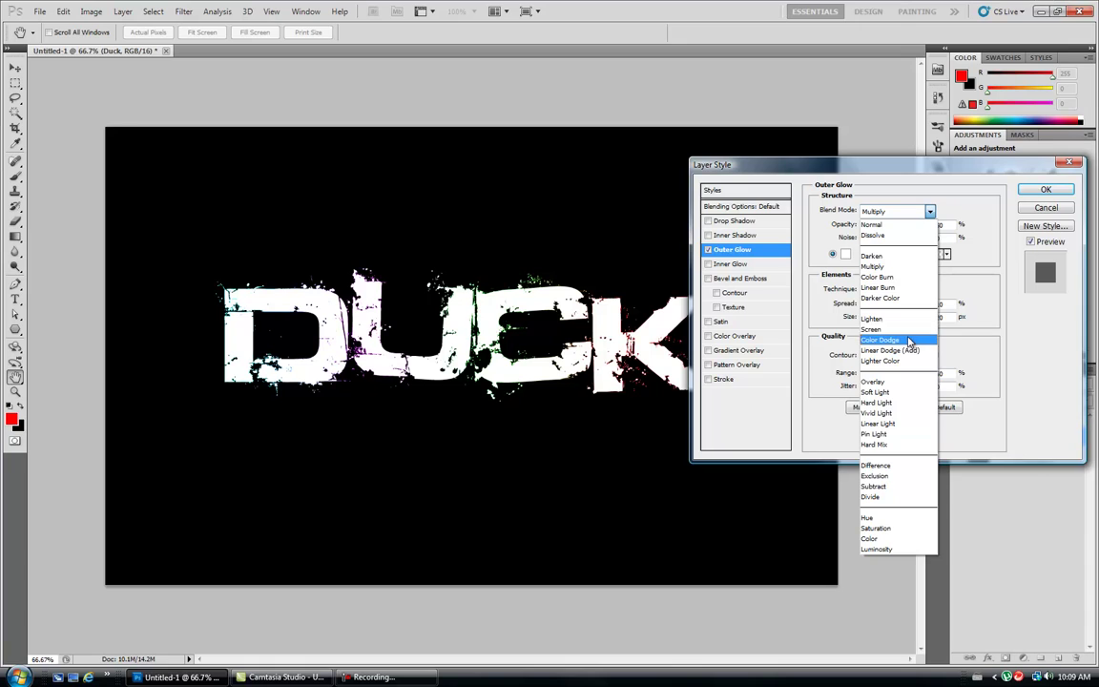
- Try Color Dodge, Hard Light, Soft Light and Vivid Light, then settle on Normal
{"action": "left_click", "coordinate": [905, 340]}
{"action": "left_click", "coordinate": [925, 212]}
{"action": "left_click", "coordinate": [906, 403]}
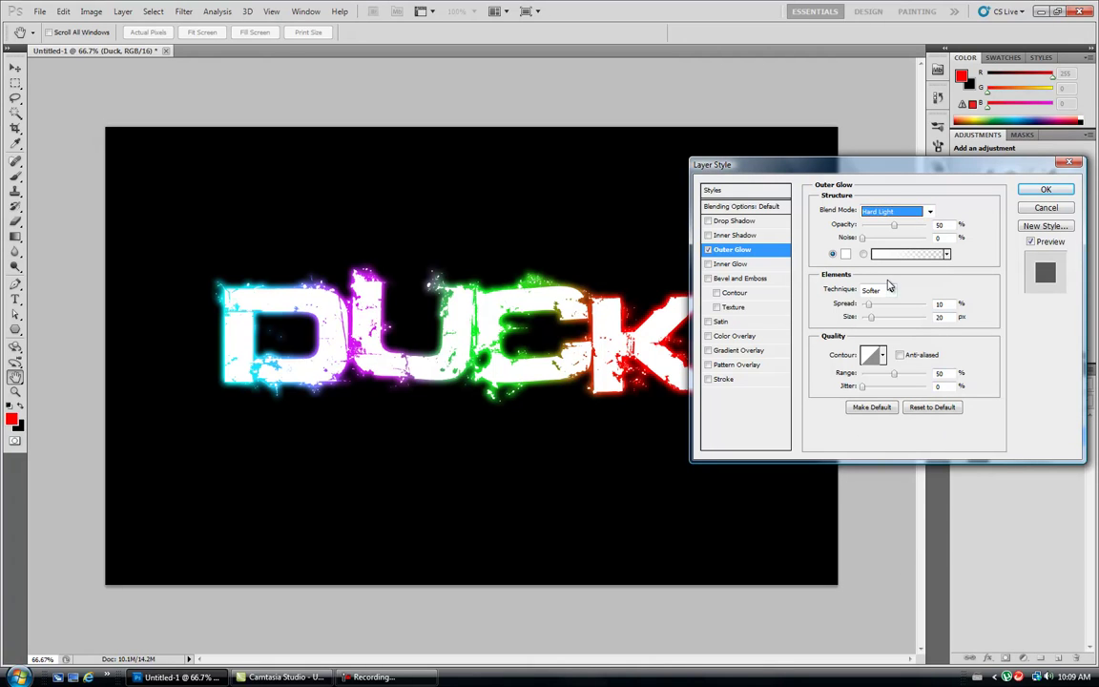
{"action": "left_click", "coordinate": [926, 212]}
{"action": "left_click", "coordinate": [904, 389]}
{"action": "left_click", "coordinate": [892, 210]}
{"action": "left_click", "coordinate": [904, 416]}
{"action": "left_click", "coordinate": [895, 211]}
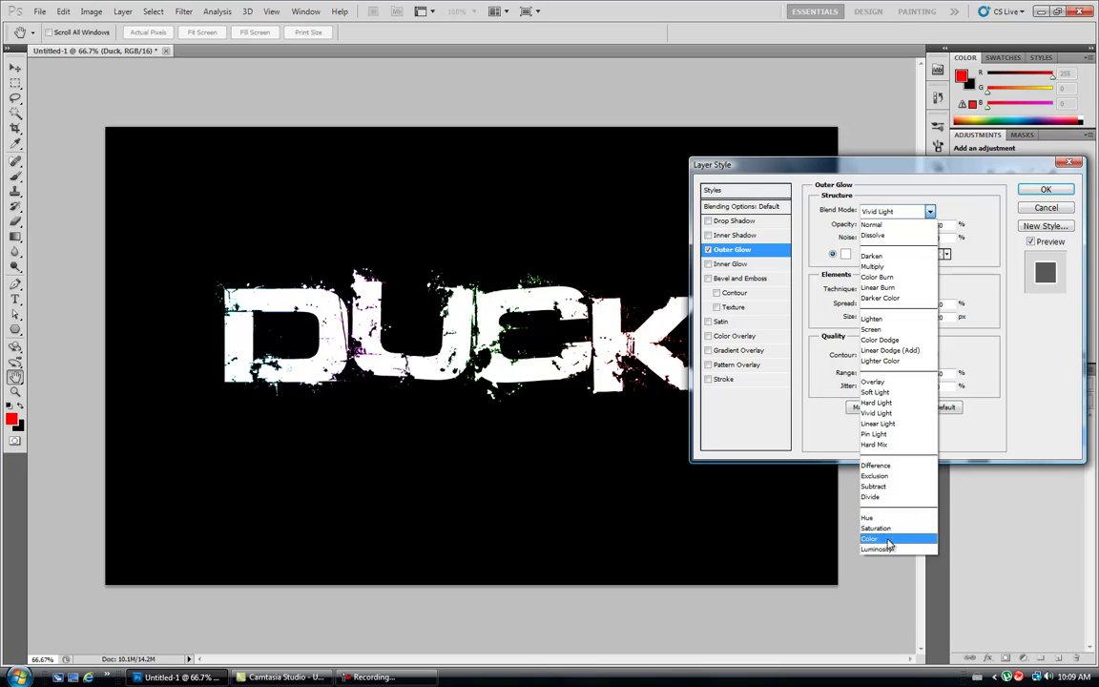
{"action": "left_click", "coordinate": [896, 224]}
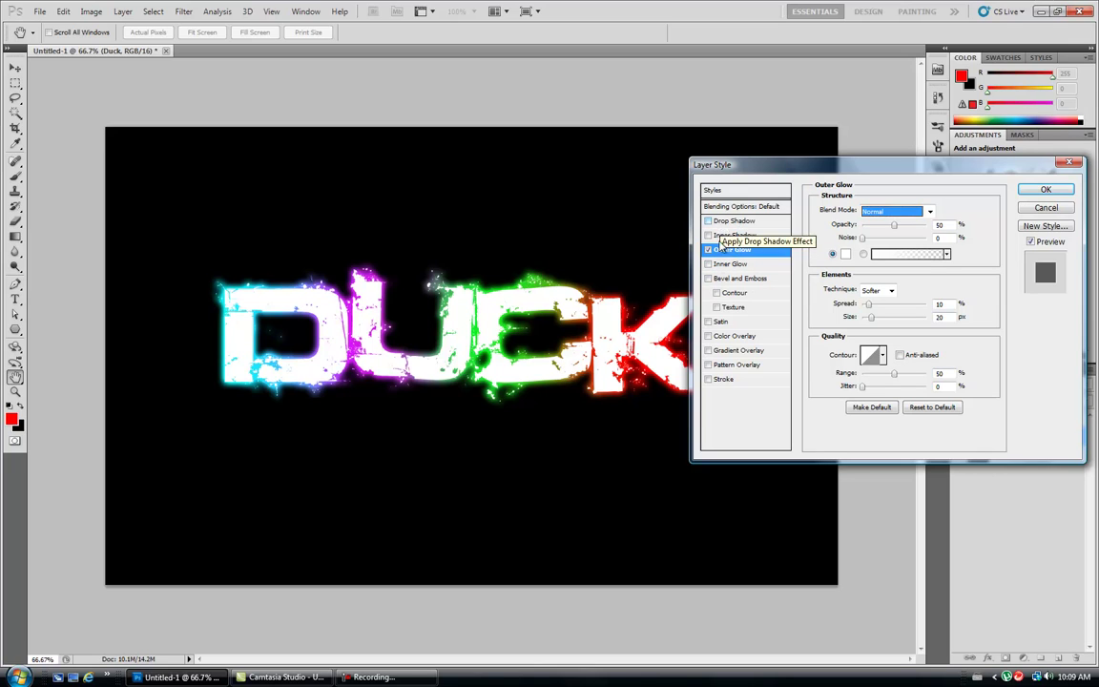
- Add a white drop shadow to DUCK and enter its values (02020)
{"action": "left_click", "coordinate": [721, 223]}
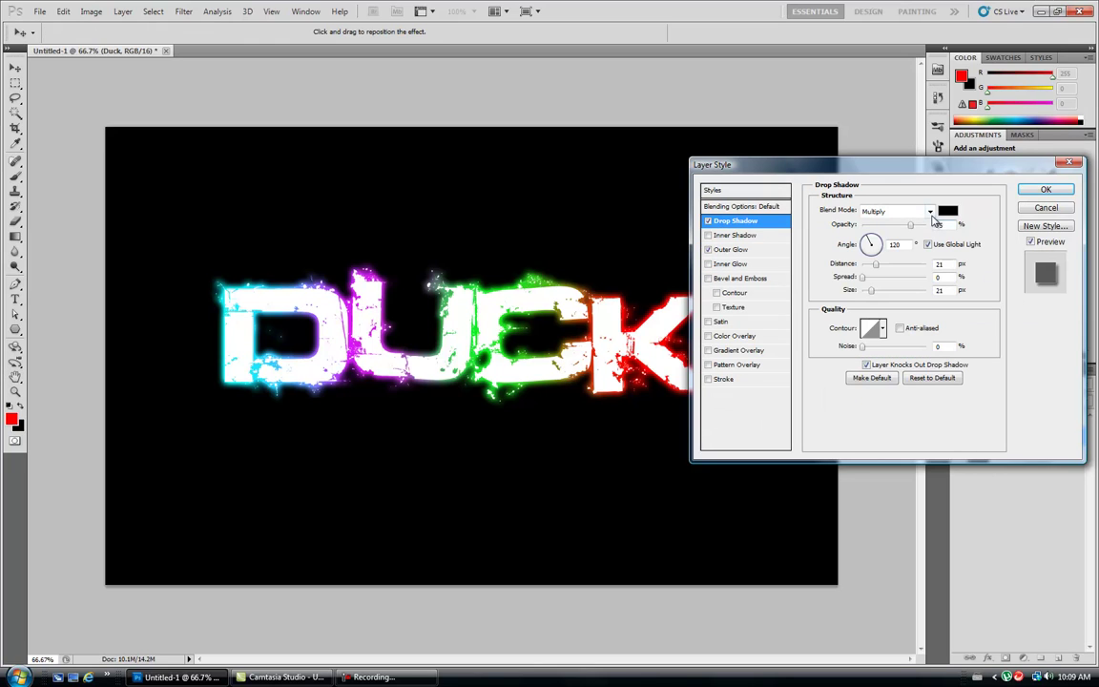
{"action": "left_click", "coordinate": [947, 211]}
{"action": "left_click", "coordinate": [349, 286]}
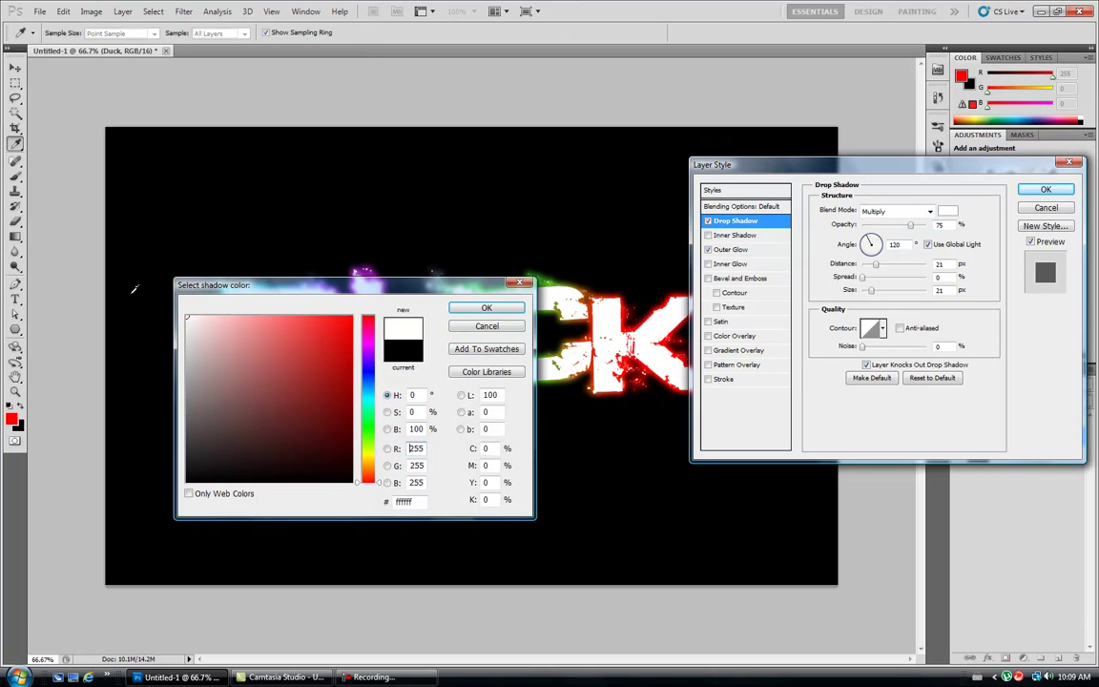
{"action": "left_click", "coordinate": [487, 308]}
{"action": "type", "text": "1"}
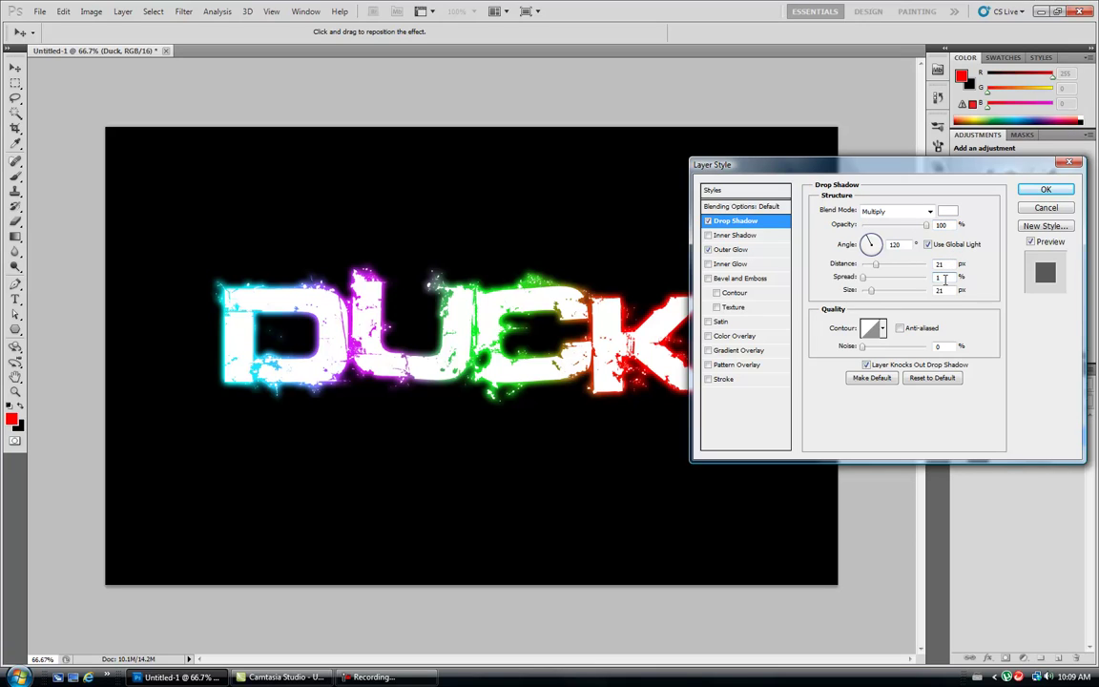
{"action": "type", "text": "0"}
{"action": "type", "text": "20"}
{"action": "type", "text": "20"}
- Adjust the shadow angle, then remove the drop shadow and apply only the outer glow
{"action": "double_click", "coordinate": [896, 244]}
{"action": "type", "text": "90"}
{"action": "left_click", "coordinate": [707, 221]}
{"action": "left_click", "coordinate": [707, 222]}
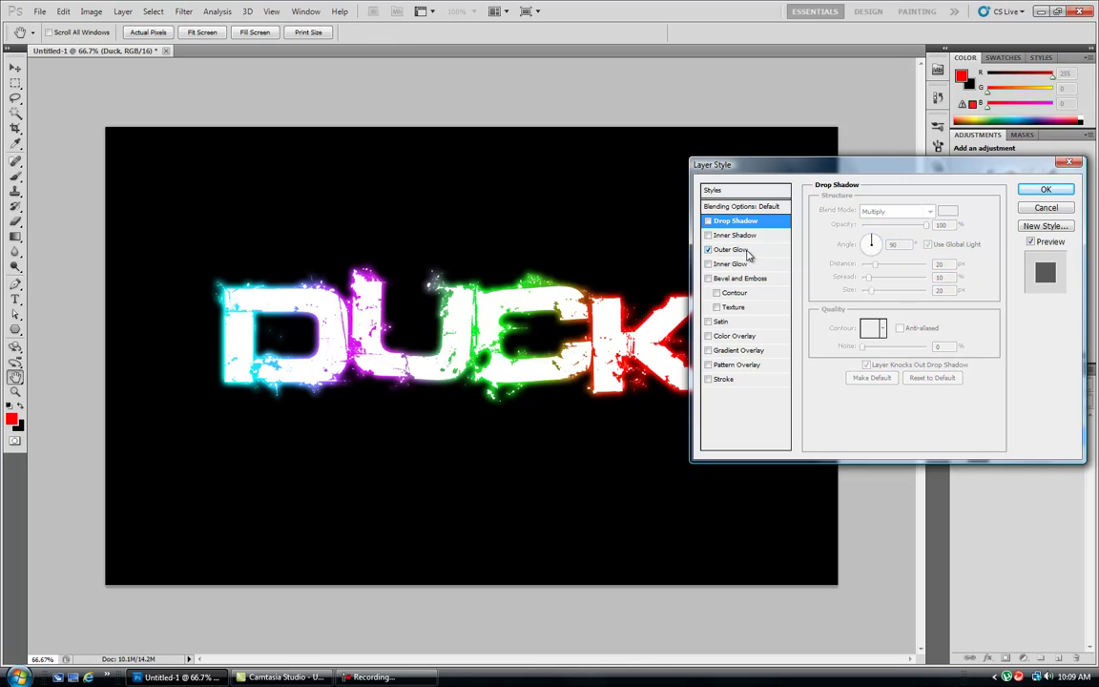
{"action": "left_click", "coordinate": [1044, 190]}
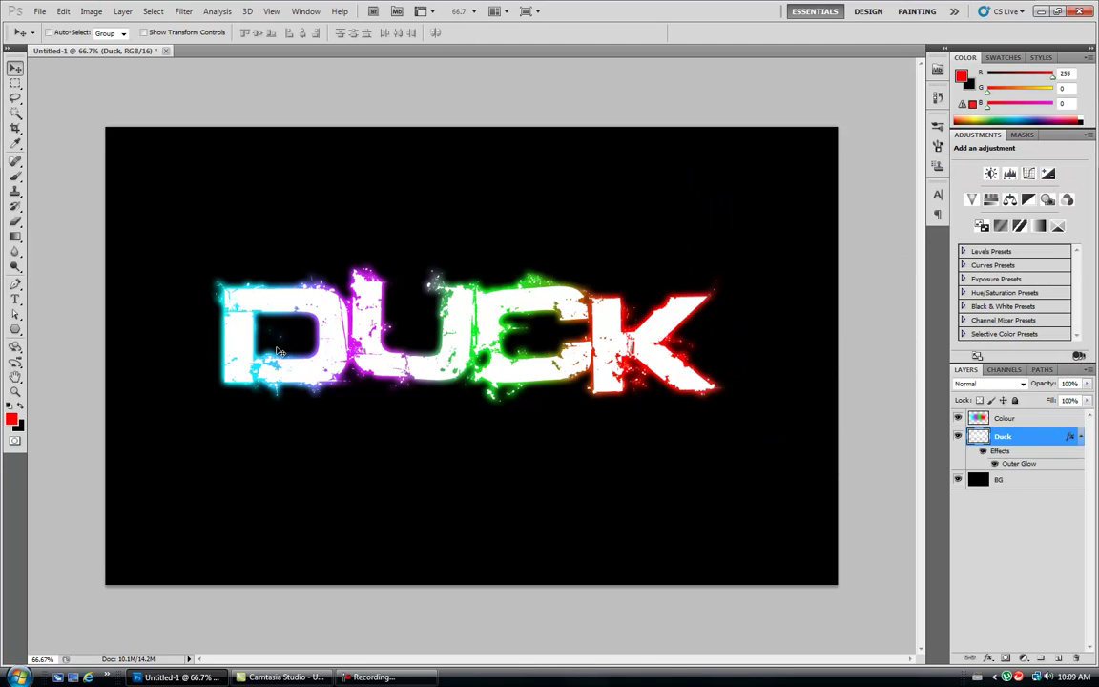
- With white foreground, stamp the 600 px lightning-bolt brush once above DUCK
{"action": "left_click", "coordinate": [10, 419]}
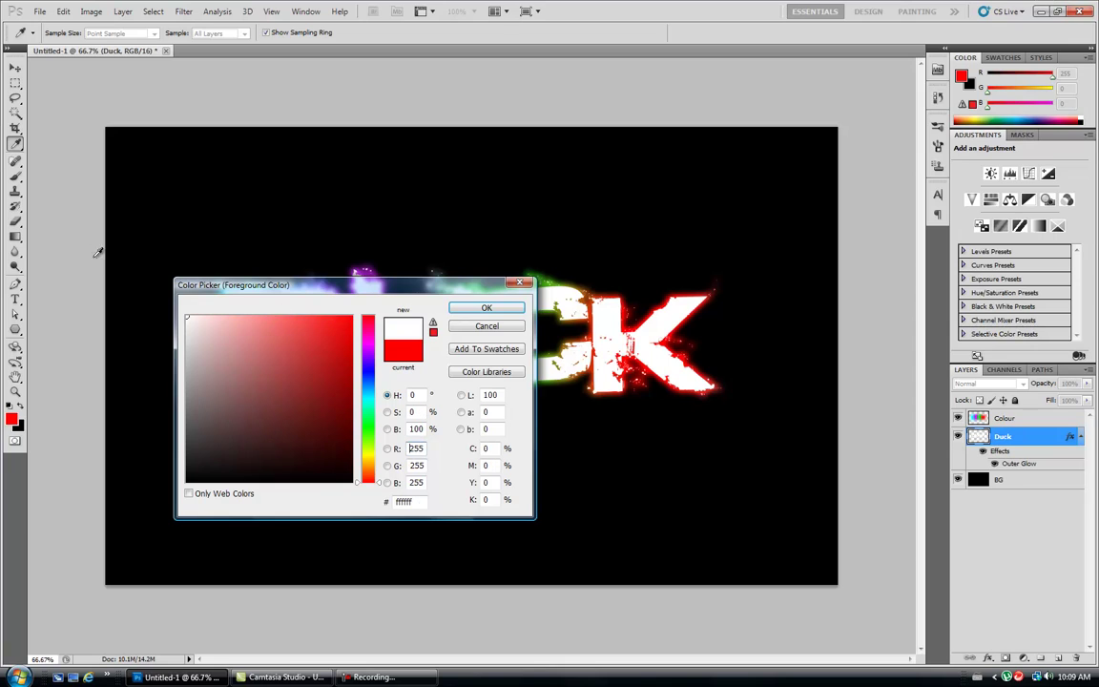
{"action": "left_click", "coordinate": [521, 313]}
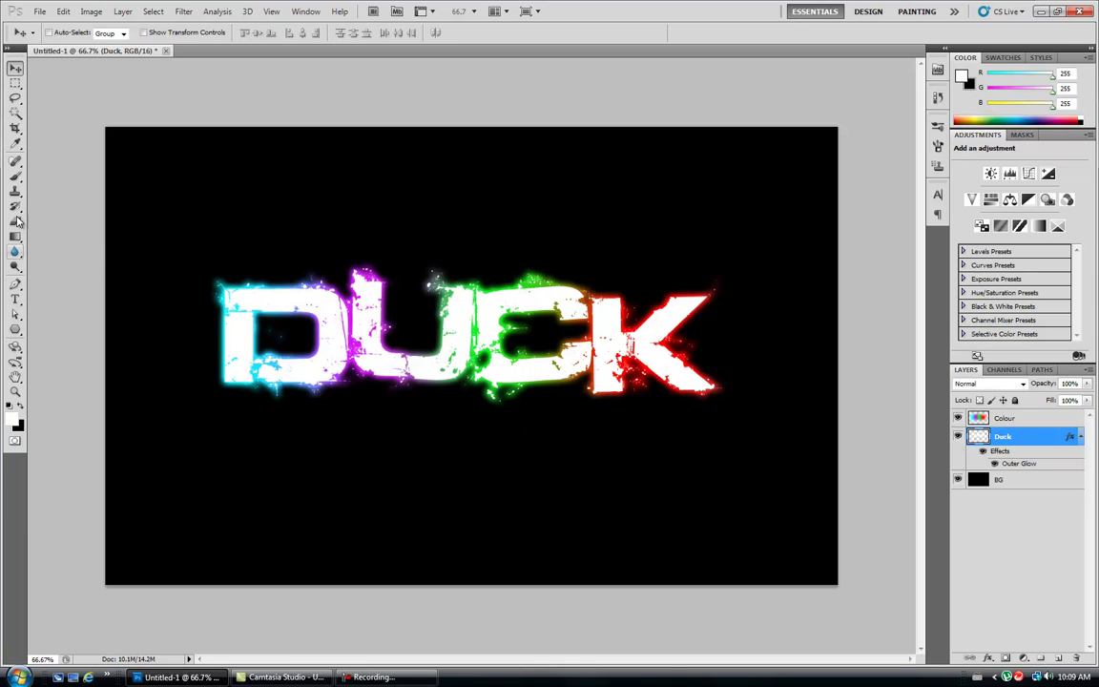
{"action": "left_click", "coordinate": [15, 176]}
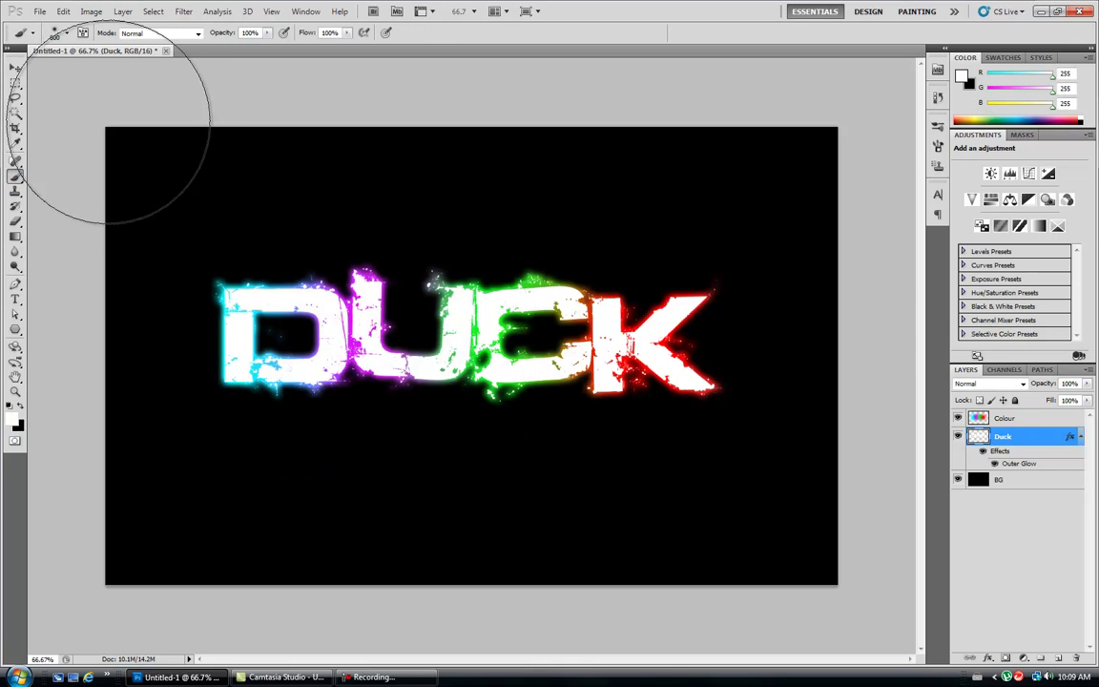
{"action": "left_click", "coordinate": [67, 32]}
{"action": "left_click_drag", "start_coordinate": [149, 128], "coordinate": [150, 214]}
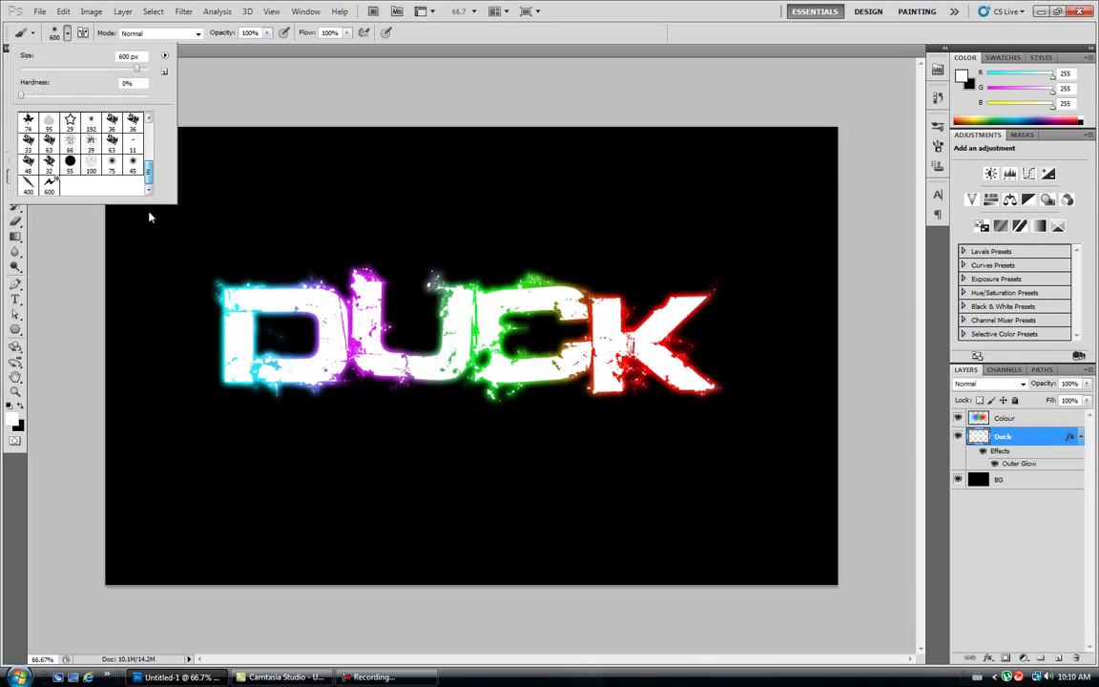
{"action": "left_click", "coordinate": [48, 184]}
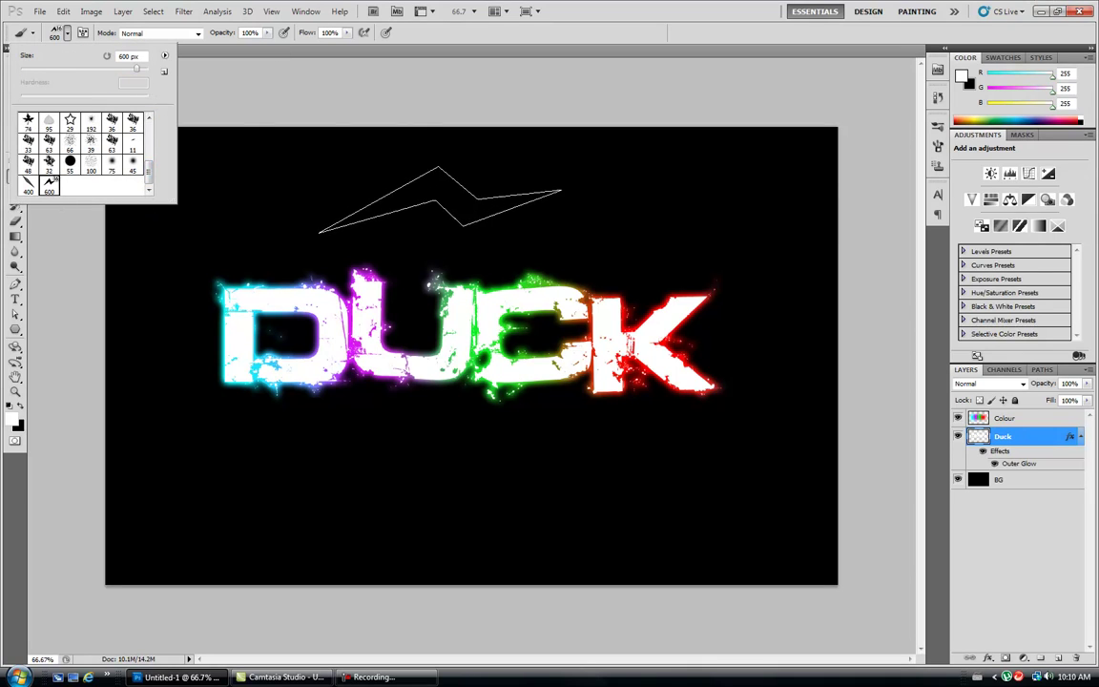
{"action": "left_click", "coordinate": [164, 56]}
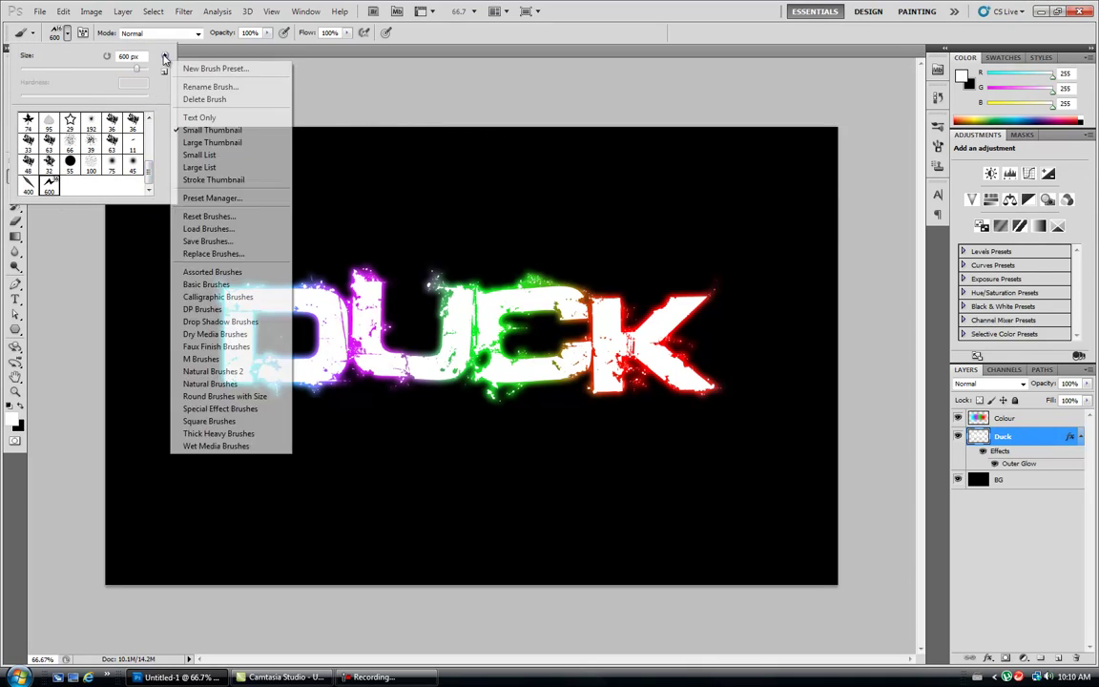
{"action": "left_click", "coordinate": [50, 33]}
{"action": "left_click", "coordinate": [455, 190]}
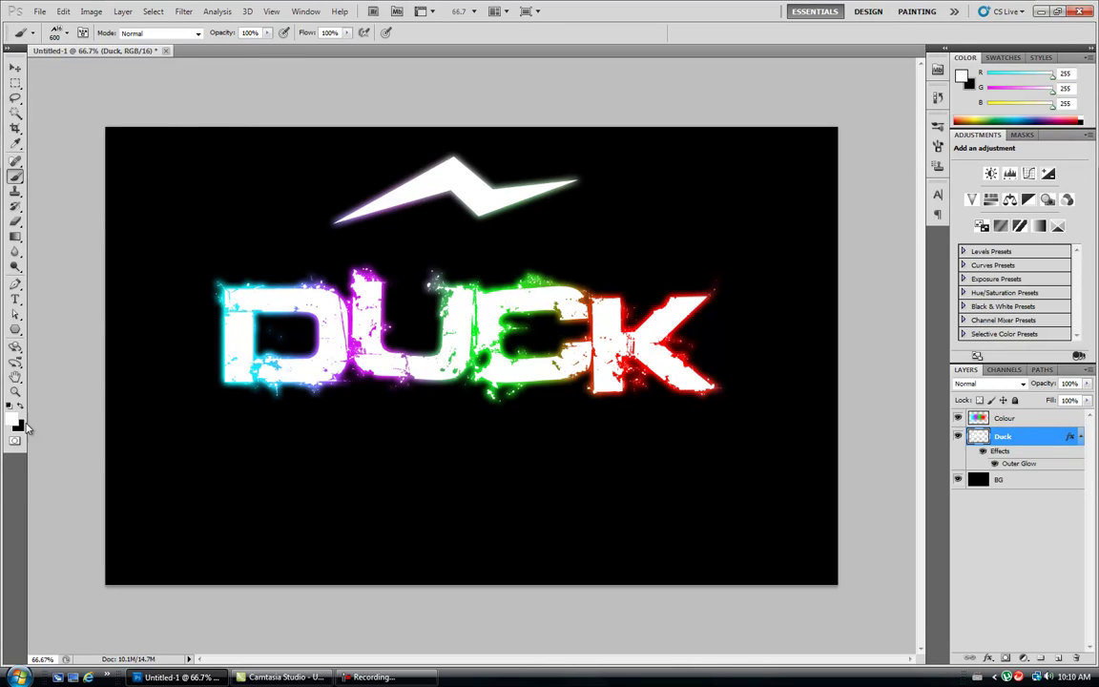
- Change the Colour layer's blend mode from Overlay to Normal, toggling its visibility to compare
{"action": "left_click", "coordinate": [959, 436]}
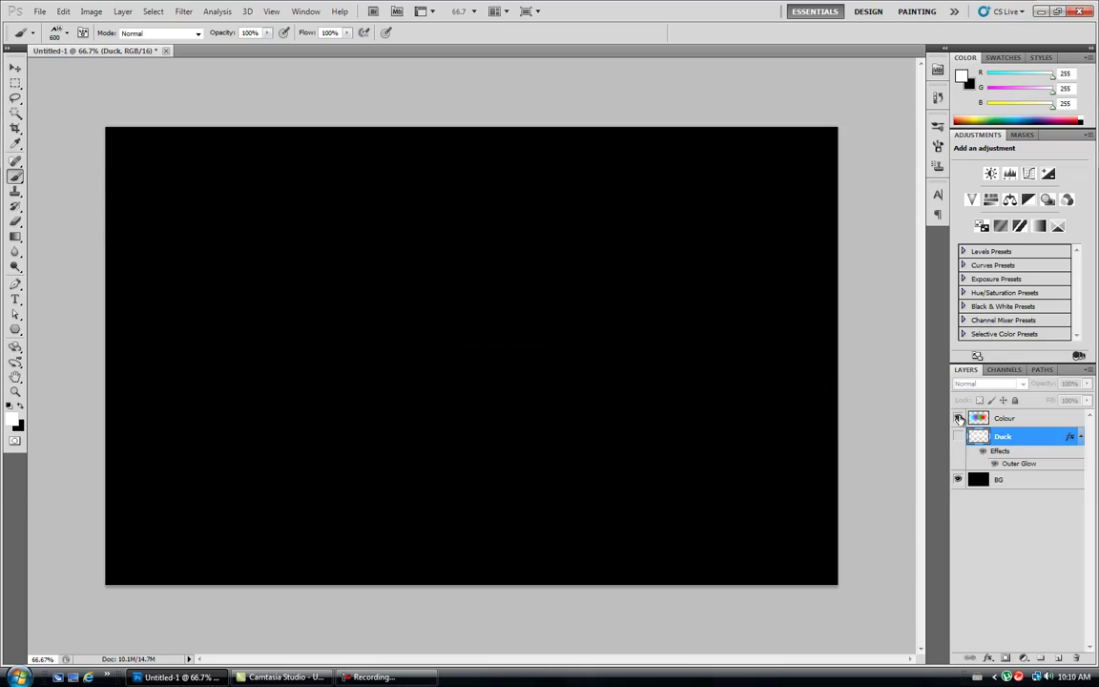
{"action": "left_click", "coordinate": [998, 420]}
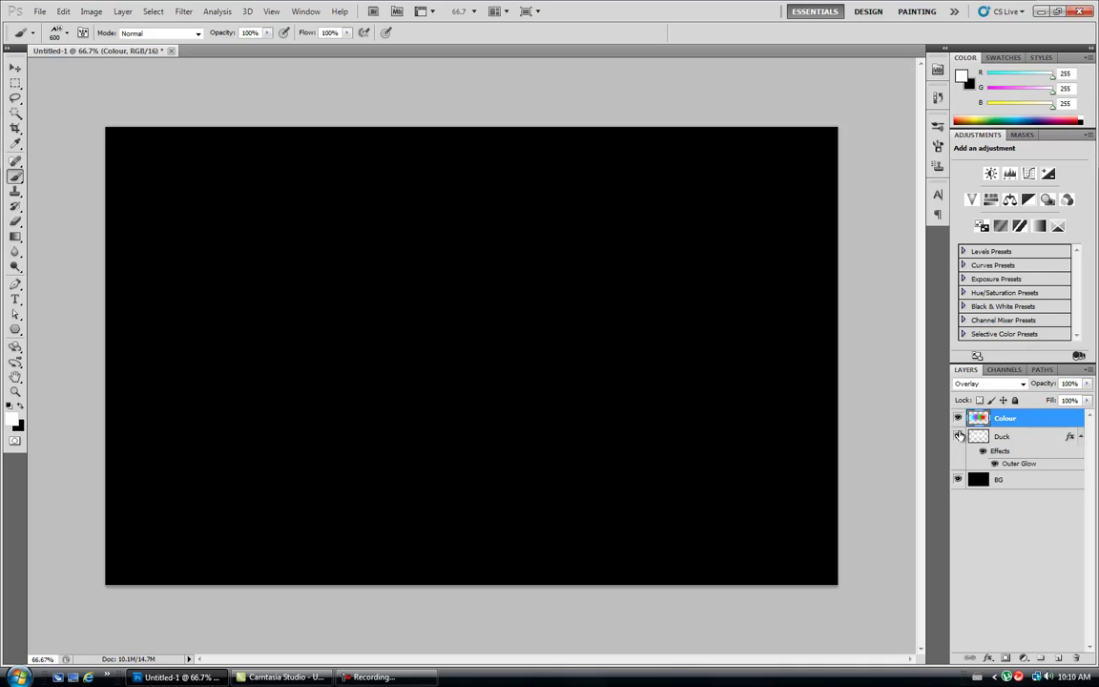
{"action": "left_click", "coordinate": [959, 436]}
{"action": "left_click", "coordinate": [989, 383]}
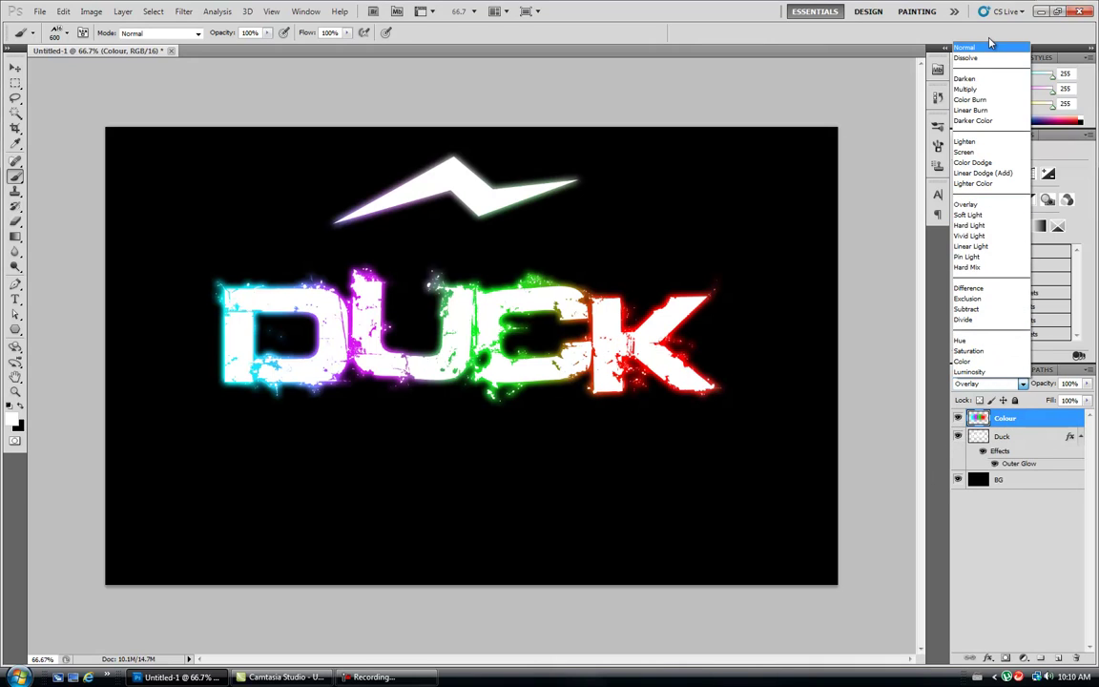
{"action": "left_click", "coordinate": [965, 40]}
{"action": "left_click", "coordinate": [957, 419]}
{"action": "left_click", "coordinate": [957, 419]}
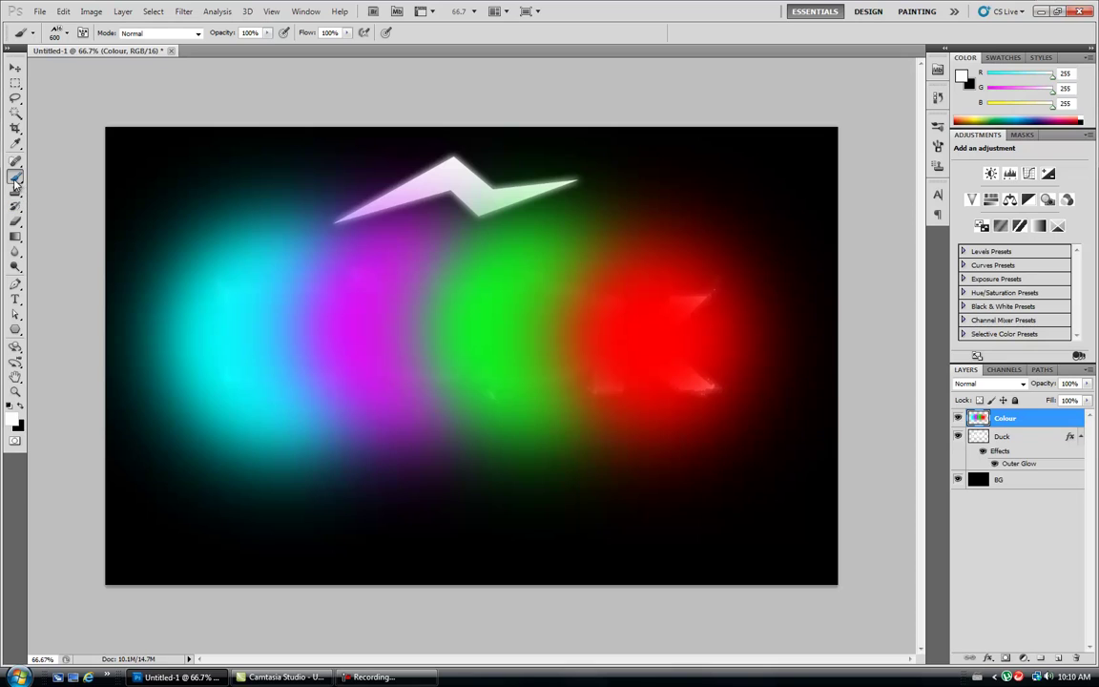
- Pick a smaller hard round brush, try a first cyan stroke, and undo it
{"action": "left_click", "coordinate": [66, 33]}
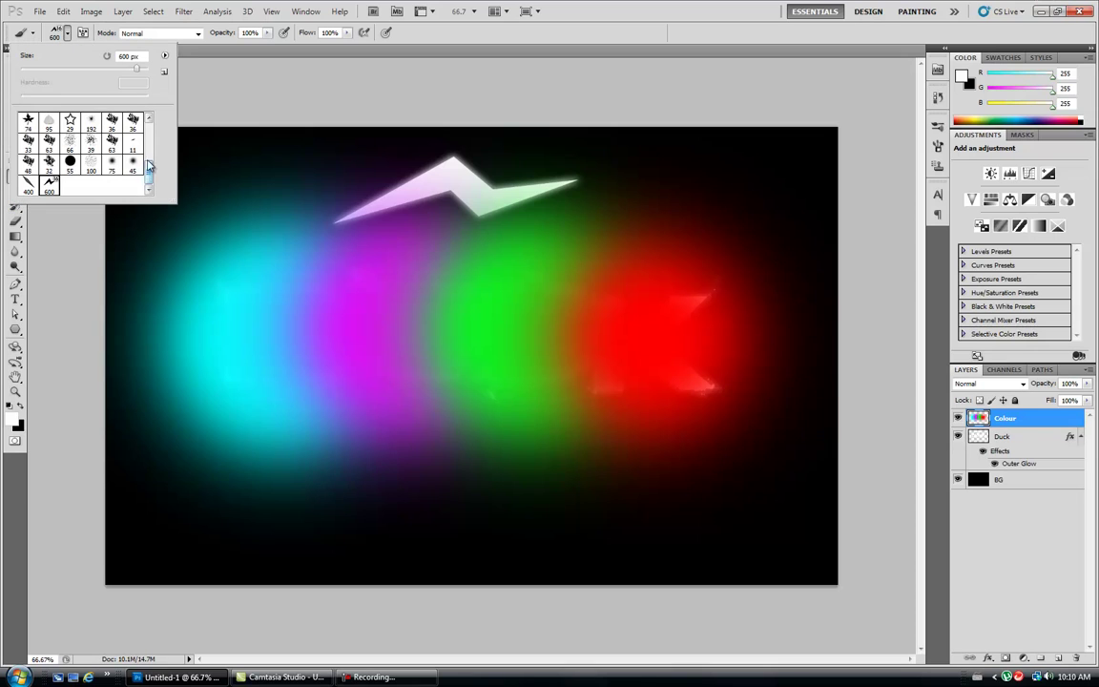
{"action": "left_click", "coordinate": [49, 121]}
{"action": "left_click", "coordinate": [164, 56]}
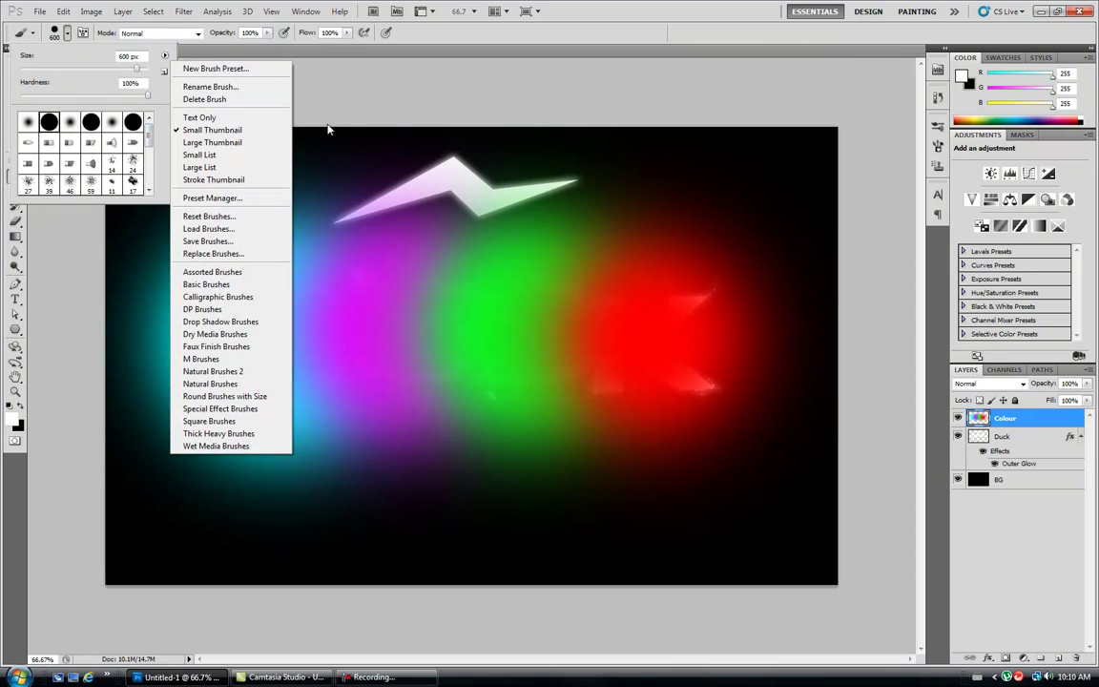
{"action": "left_click", "coordinate": [54, 34]}
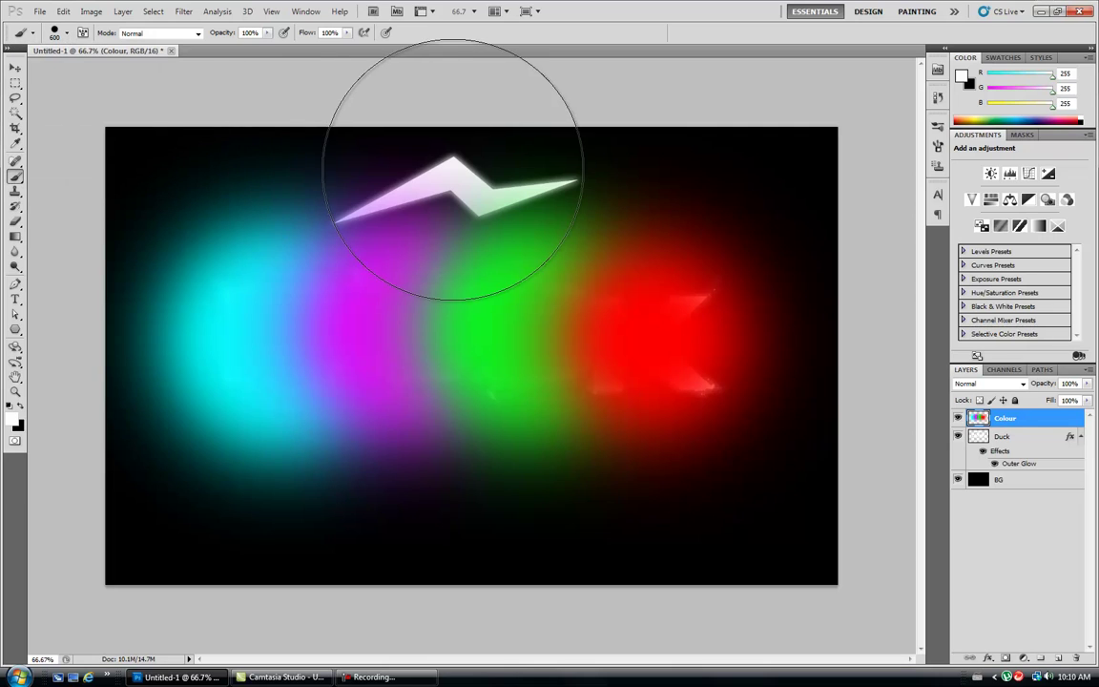
{"action": "key", "text": "bracketleft"}
{"action": "key", "text": "bracketleft"}
{"action": "key", "text": "bracketleft"}
{"action": "key", "text": "bracketleft"}
{"action": "key", "text": "bracketleft"}
{"action": "key", "text": "bracketleft"}
{"action": "key", "text": "i"}
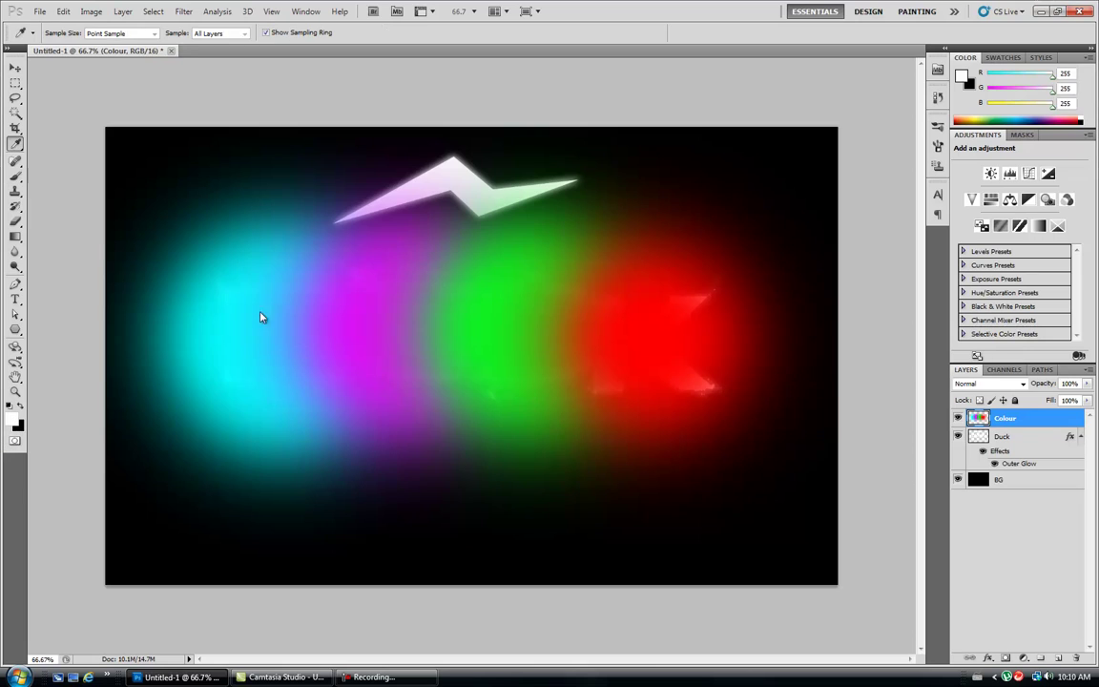
{"action": "left_click", "coordinate": [13, 420]}
{"action": "left_click", "coordinate": [368, 404]}
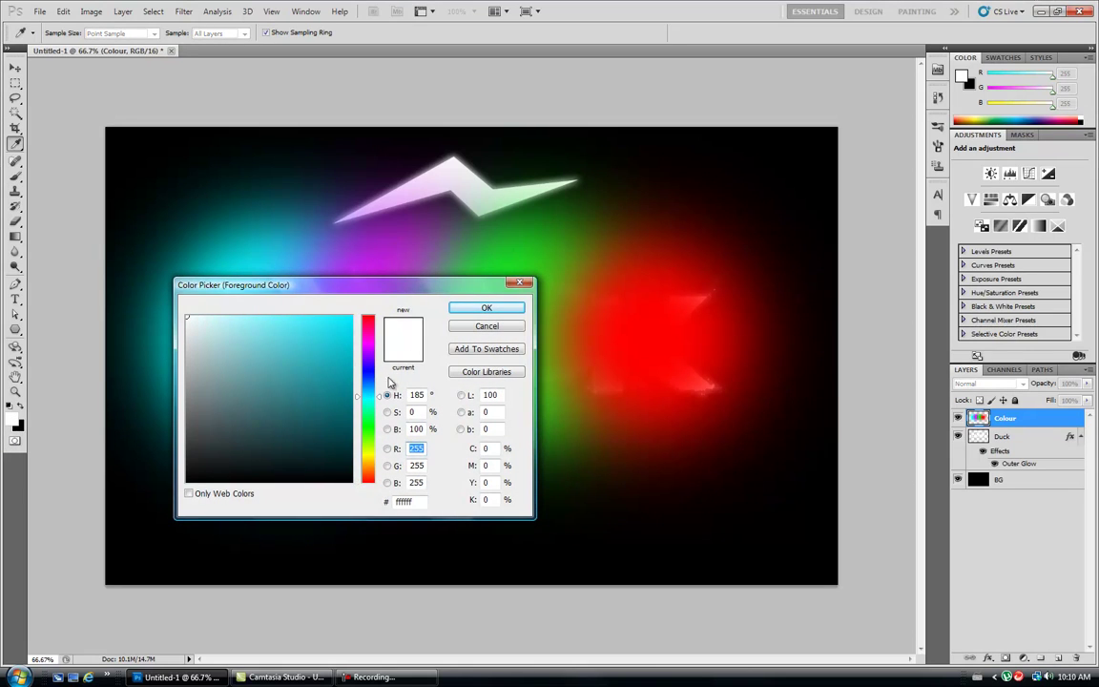
{"action": "left_click", "coordinate": [486, 308]}
{"action": "left_click_drag", "start_coordinate": [341, 215], "coordinate": [431, 176]}
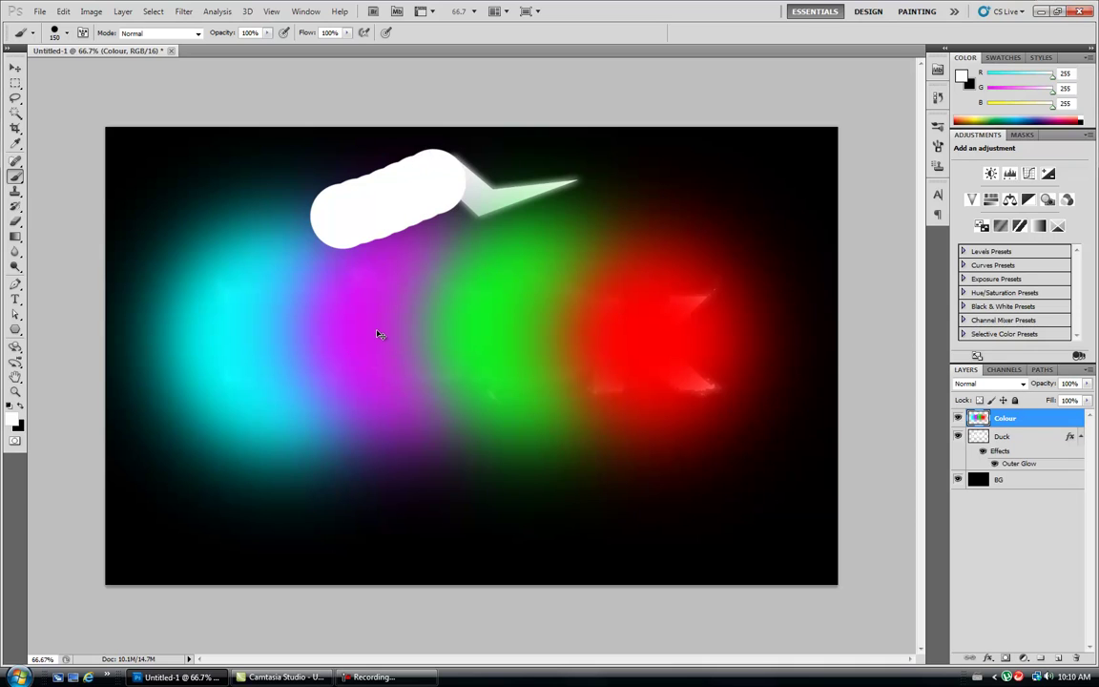
{"action": "key", "text": "ctrl+z"}
- Paint cyan over the lightning bolt's left half
{"action": "left_click", "coordinate": [13, 422]}
{"action": "left_click", "coordinate": [350, 315]}
{"action": "left_click", "coordinate": [483, 309]}
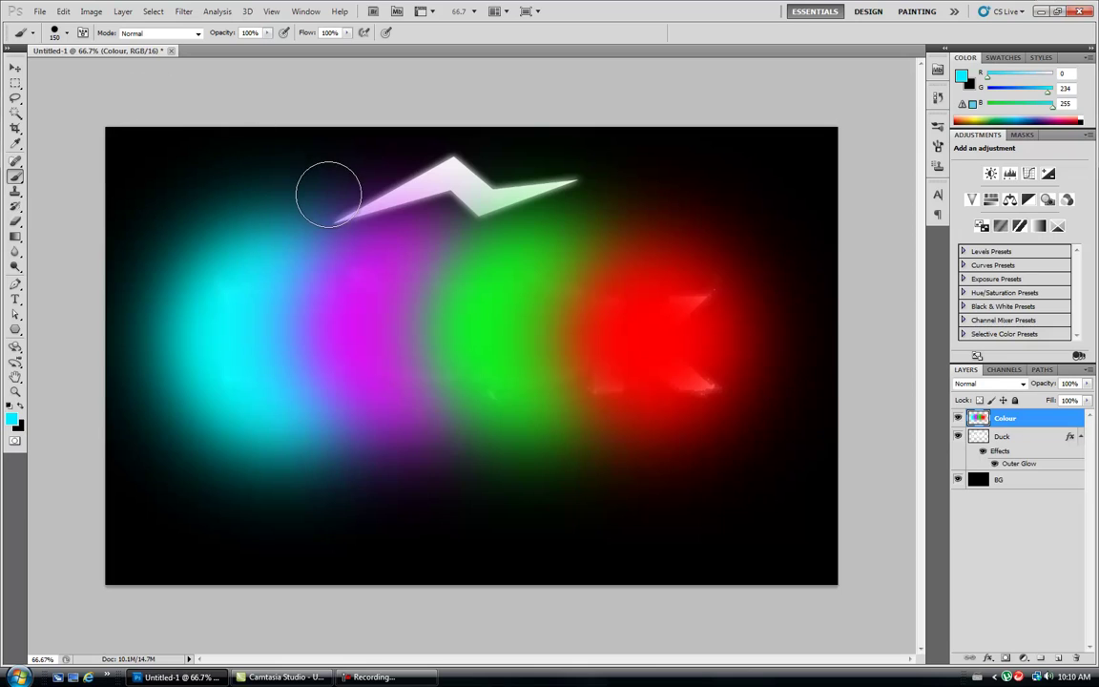
{"action": "left_click", "coordinate": [66, 33]}
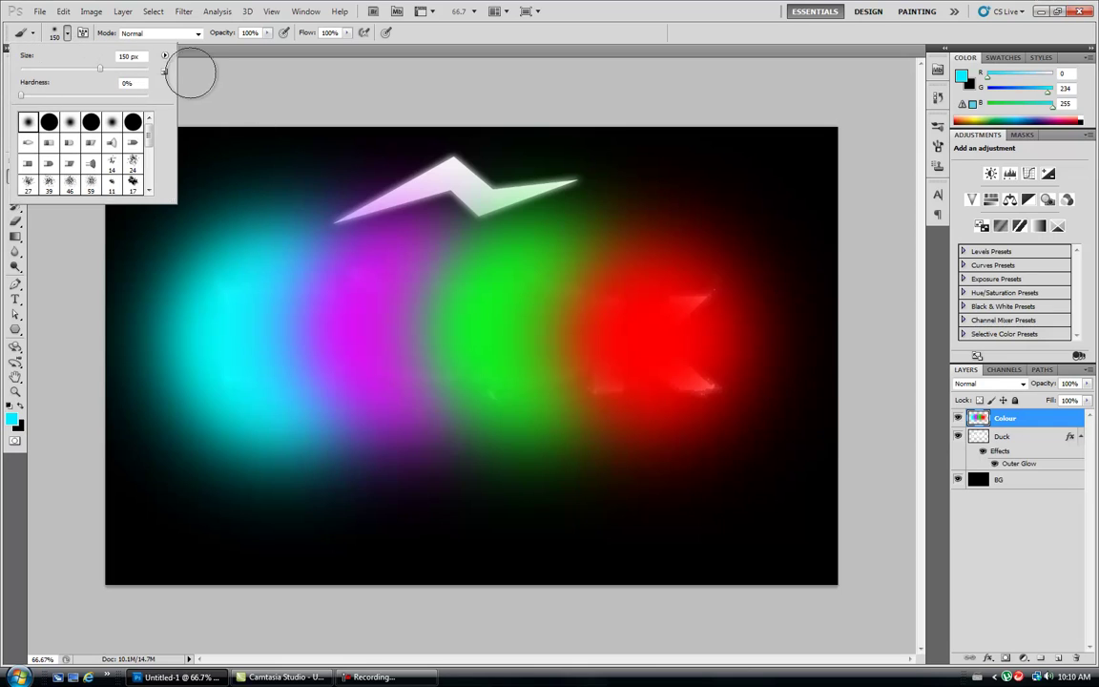
{"action": "left_click", "coordinate": [59, 32]}
{"action": "mouse_move", "coordinate": [329, 212]}
{"action": "left_mouse_down"}
{"action": "mouse_move", "coordinate": [450, 164]}
{"action": "mouse_move", "coordinate": [443, 158]}
{"action": "left_mouse_up"}
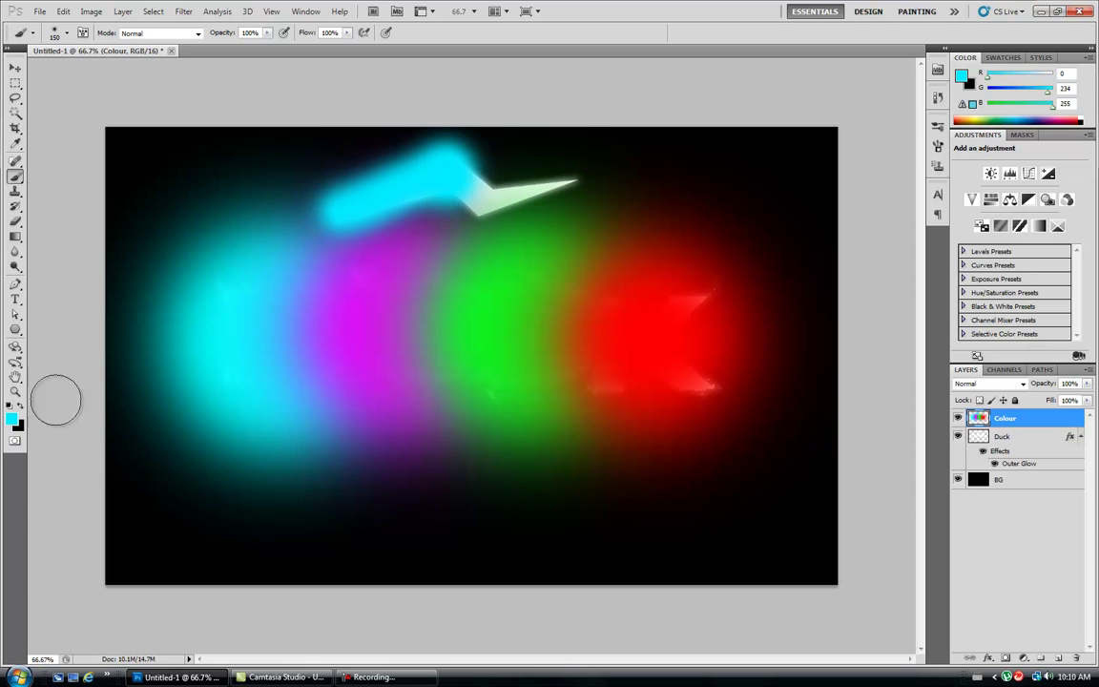
- Paint magenta over the bolt's right half and open the Colour layer's blend modes
{"action": "left_click", "coordinate": [15, 420]}
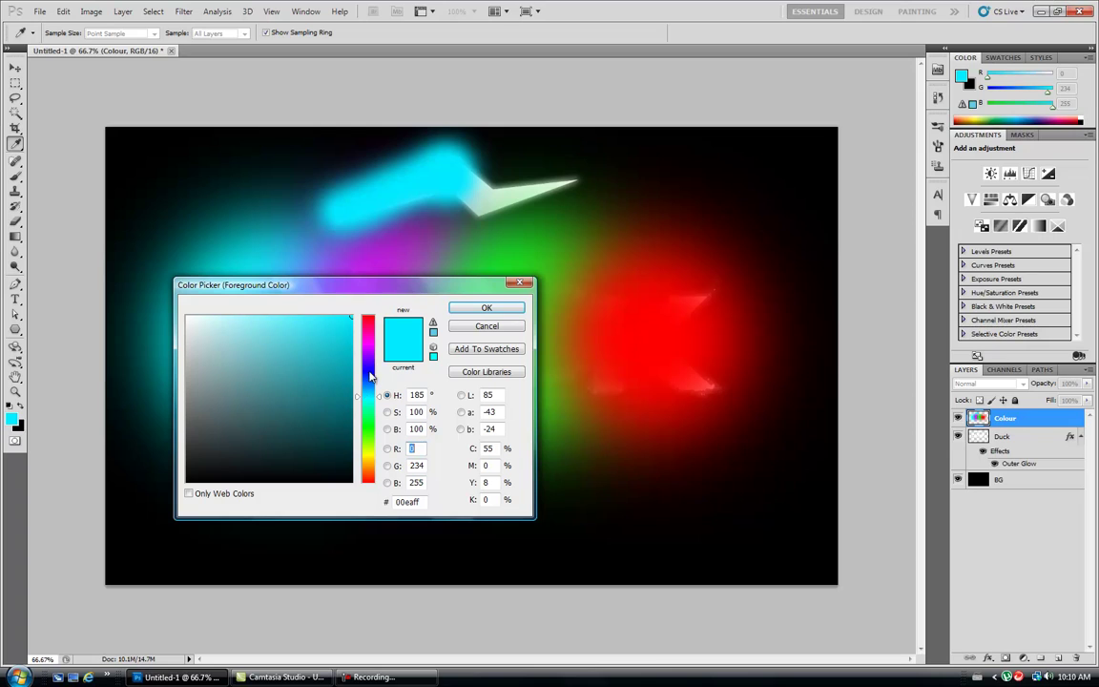
{"action": "left_click", "coordinate": [372, 346]}
{"action": "left_click", "coordinate": [487, 307]}
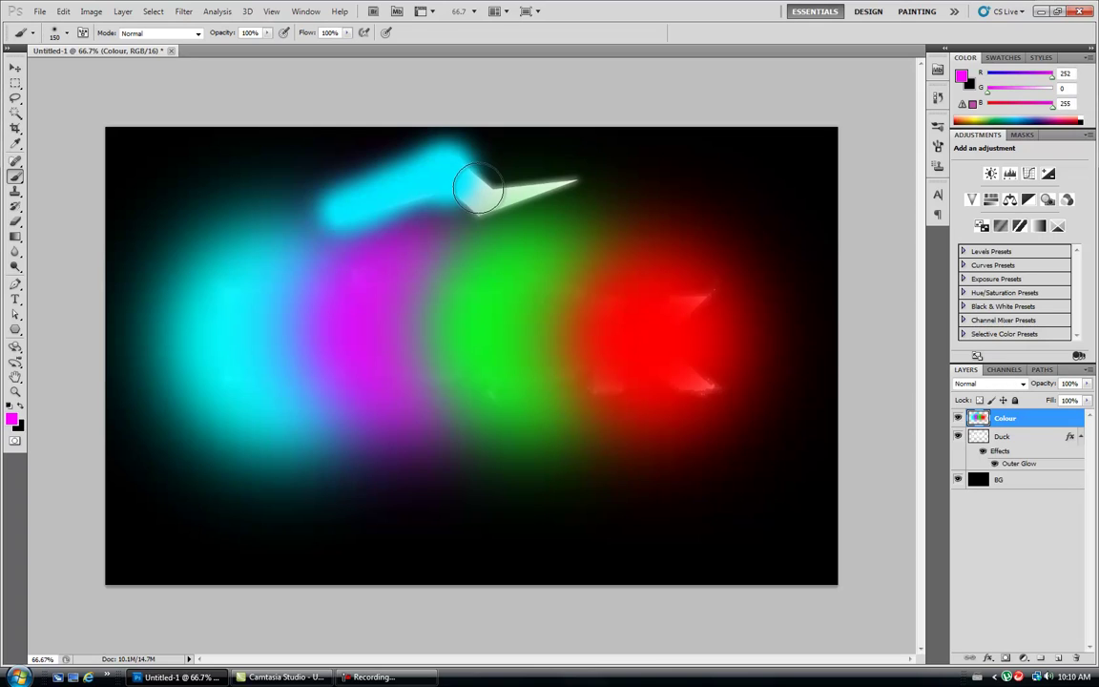
{"action": "left_click", "coordinate": [472, 167]}
{"action": "left_click_drag", "start_coordinate": [472, 167], "coordinate": [570, 177]}
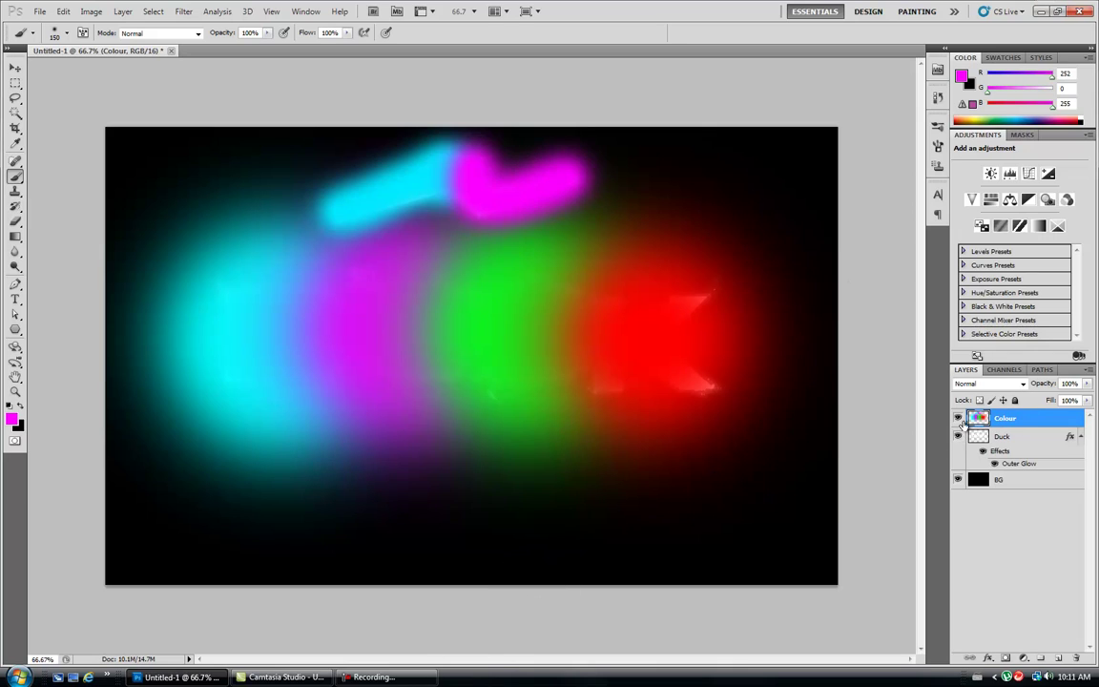
{"action": "left_click", "coordinate": [989, 383]}
{"action": "left_click", "coordinate": [980, 206]}
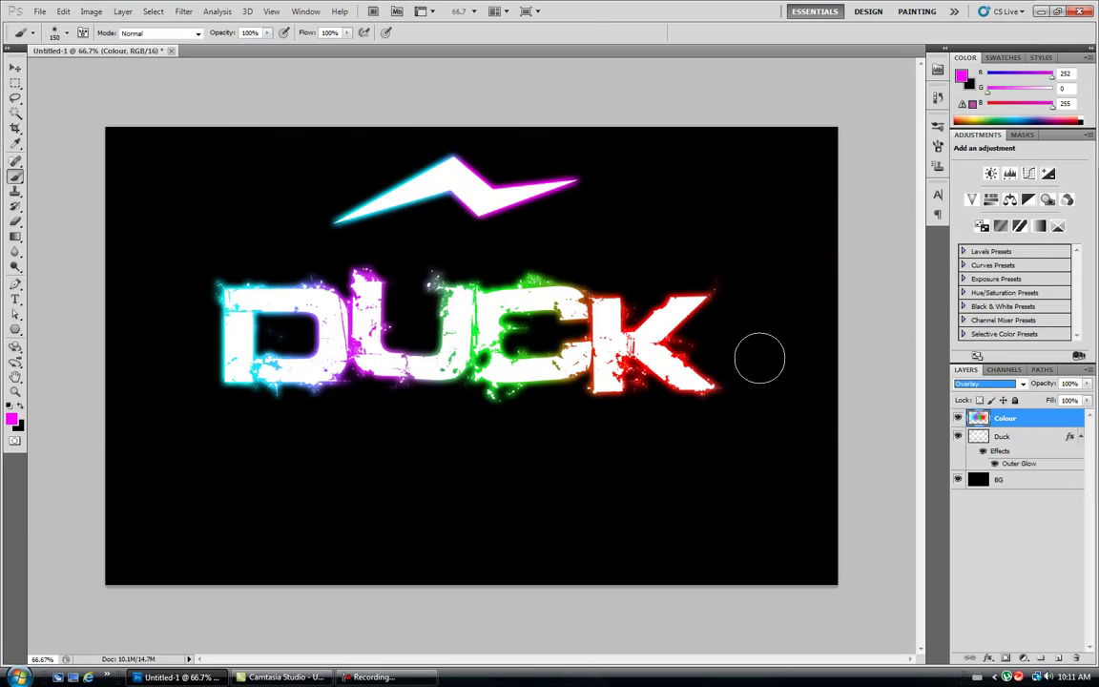
{"action": "left_click", "coordinate": [15, 67]}
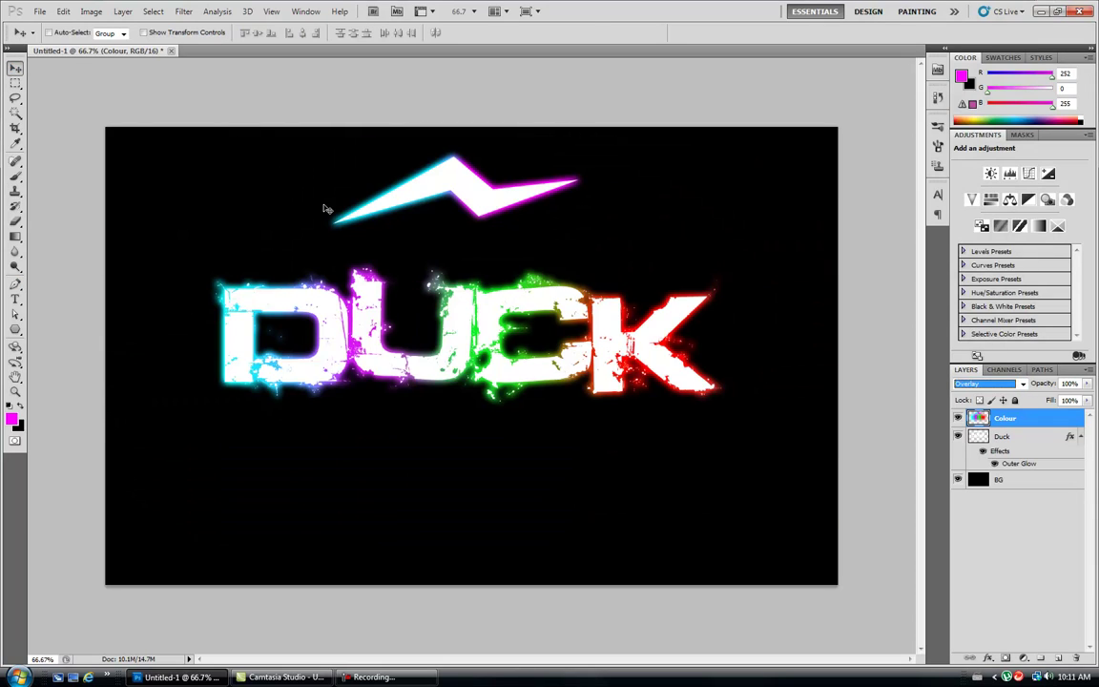